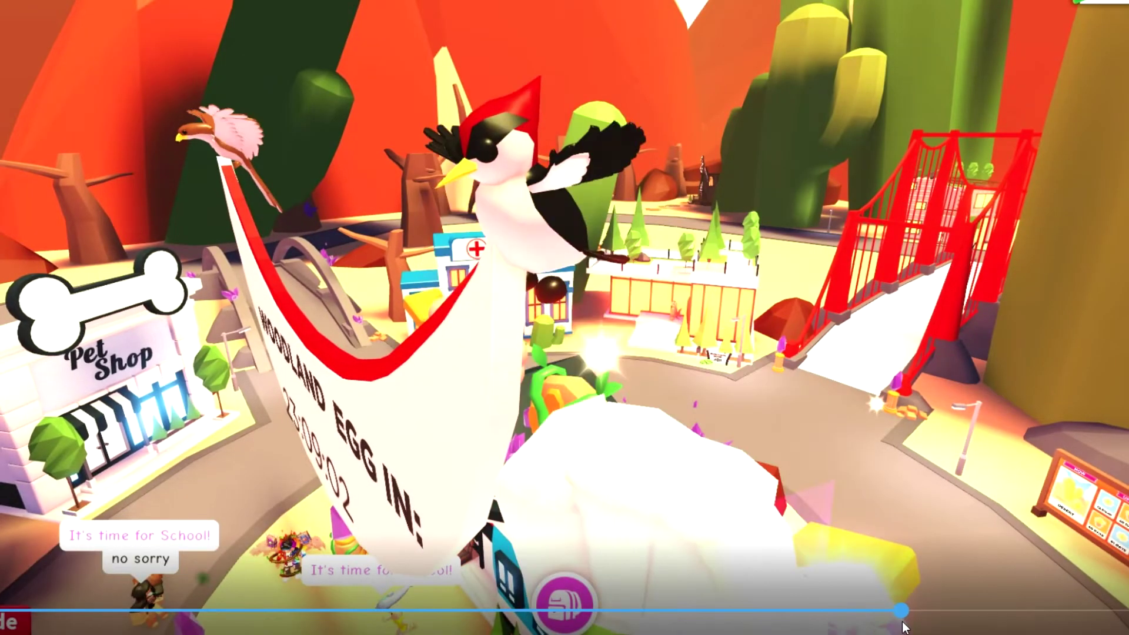
- Skip the Adopt Me video ahead to the woodpecker scene in the park
drag(904, 624, 1032, 620)
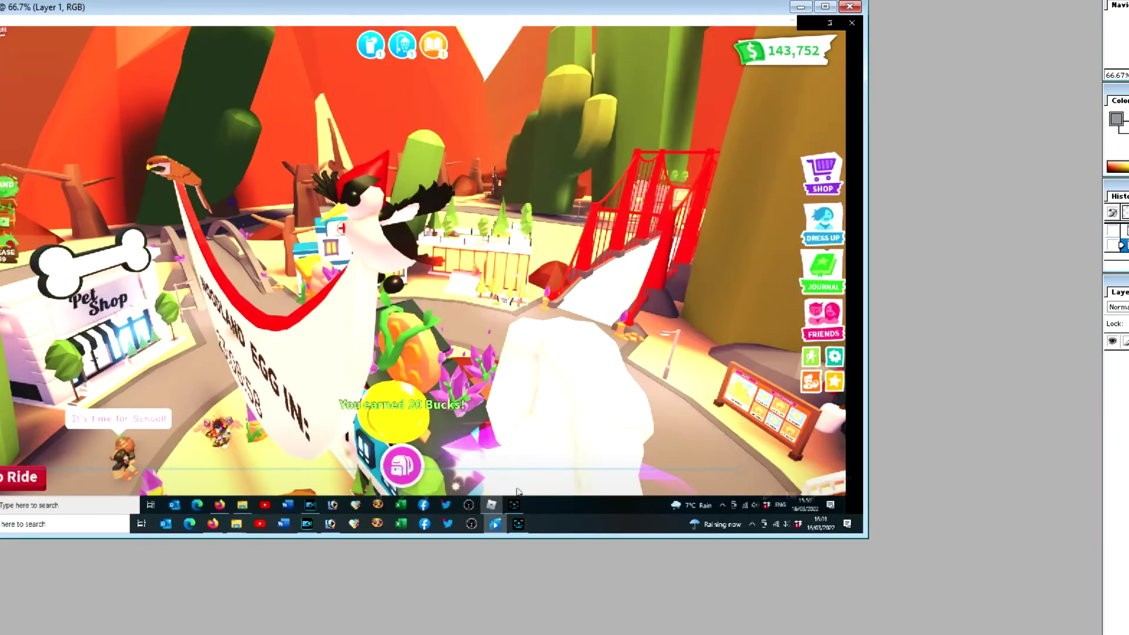
- Crop the screenshot to the woodpecker and clear the bottom and right strips to transparency
key(Return)
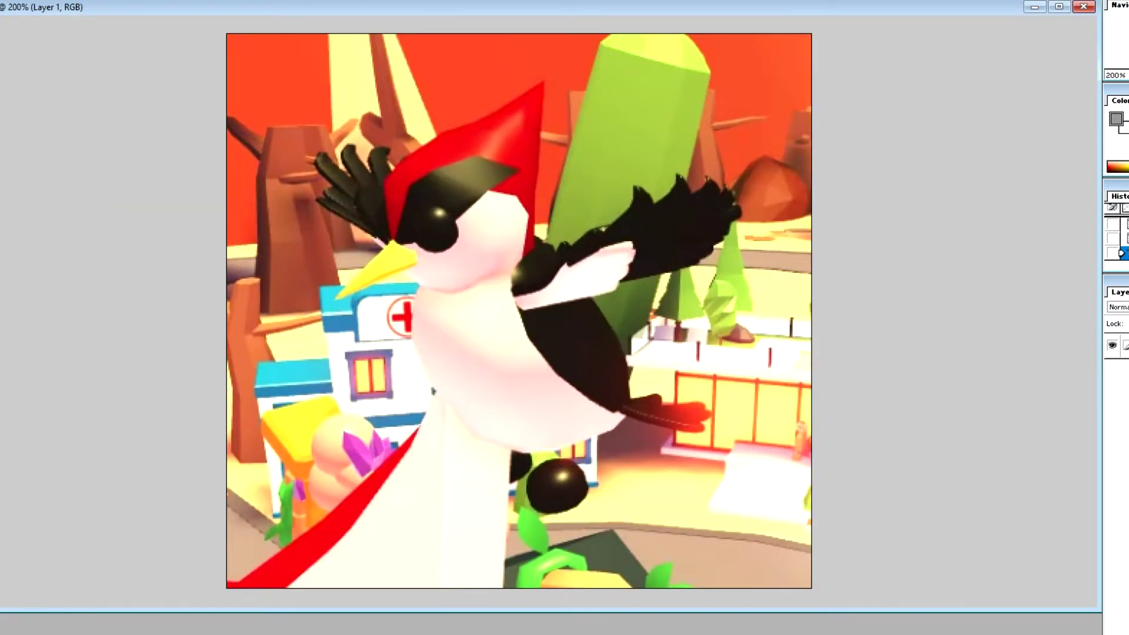
drag(213, 597, 852, 521)
key(Delete)
drag(838, 52, 754, 524)
key(Delete)
- Clear the top and left strips, zoom to 400%, and start tracing the red crest
key(ctrl+d)
key(Delete)
key(ctrl+d)
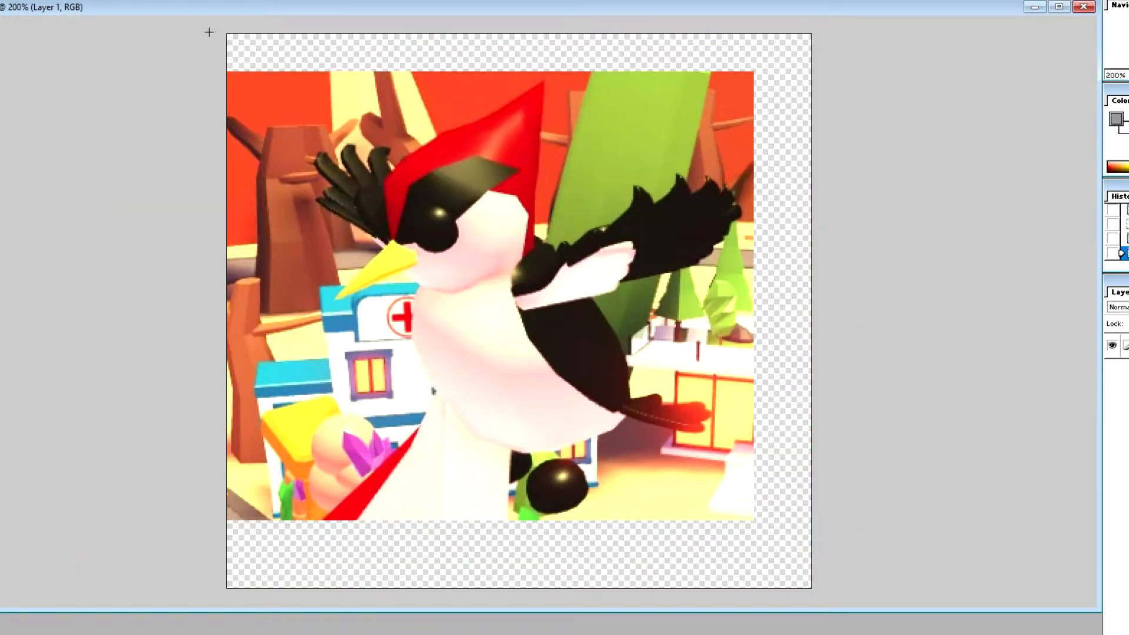
key(Delete)
key(ctrl+d)
click(447, 197)
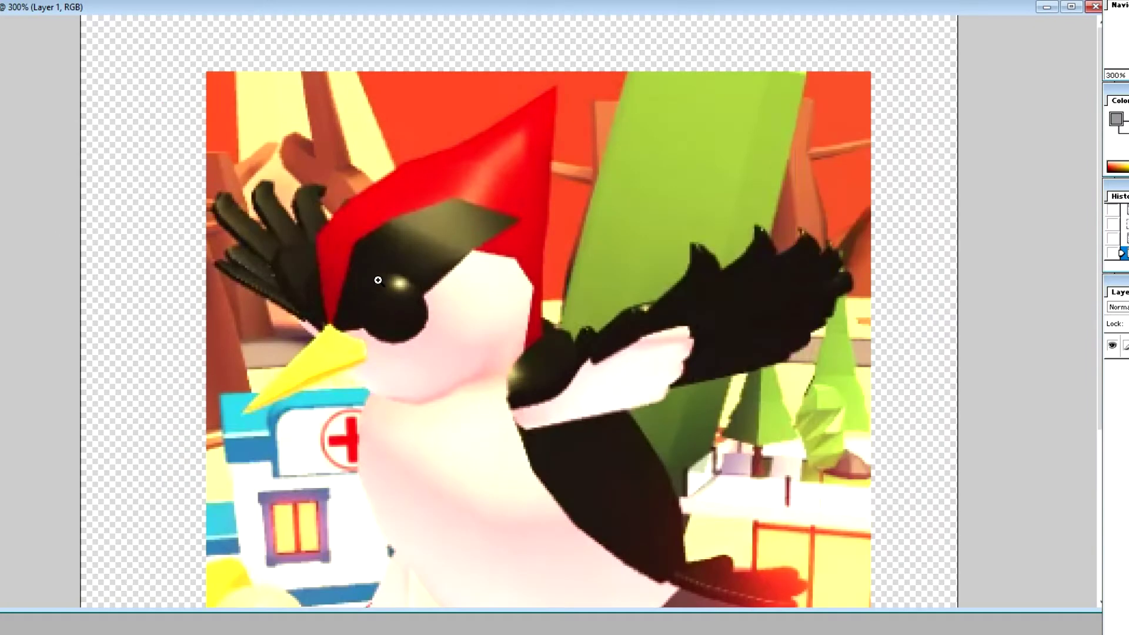
mouse_move(267, 247)
mouse_down()
mouse_move(568, 85)
mouse_move(150, 234)
mouse_up()
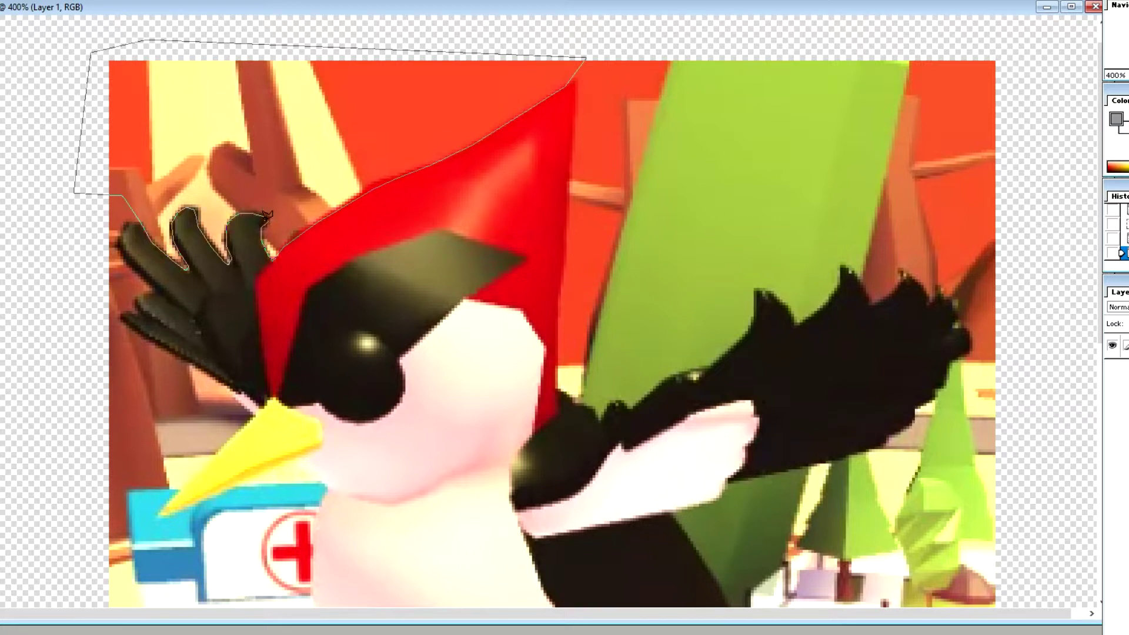
- Erase the background above the crest and left of the head and beak
drag(267, 218, 270, 244)
key(Delete)
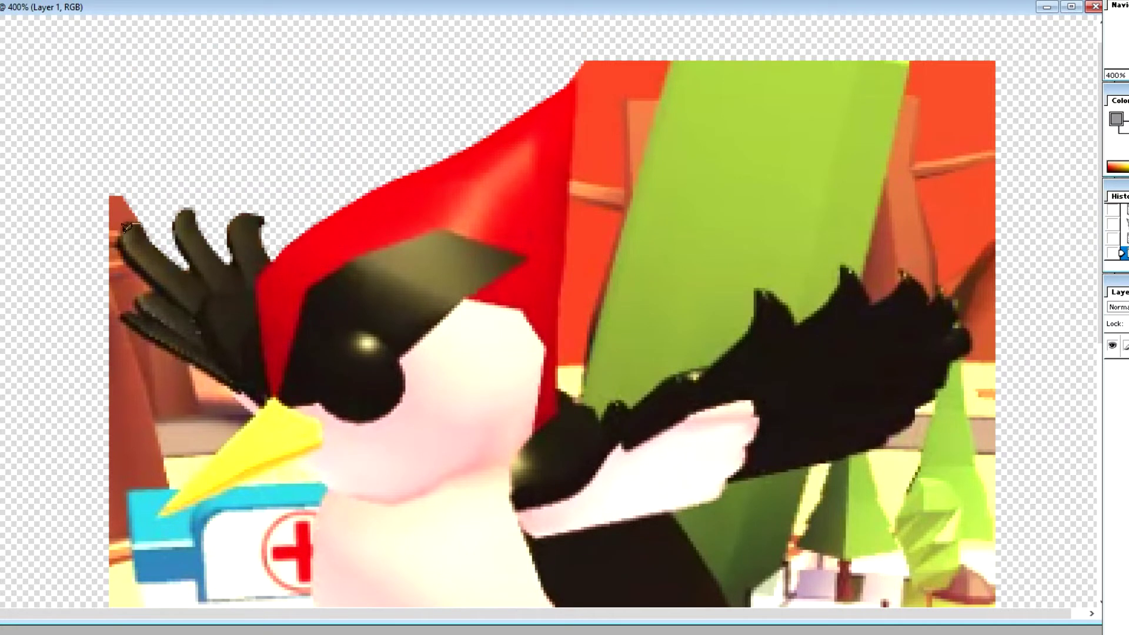
drag(146, 289, 138, 213)
drag(247, 405, 76, 127)
key(Delete)
- Trace the beak, breast, body and tail, and erase the background below the body
scroll(91, 227, down, 5)
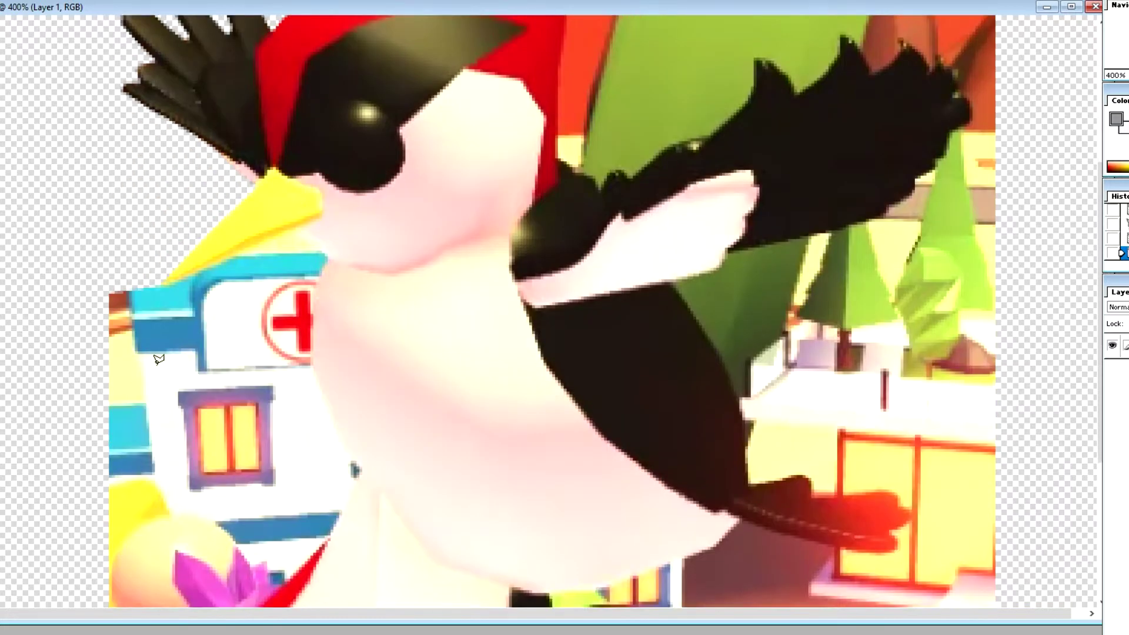
scroll(158, 247, down, 1)
drag(176, 242, 294, 188)
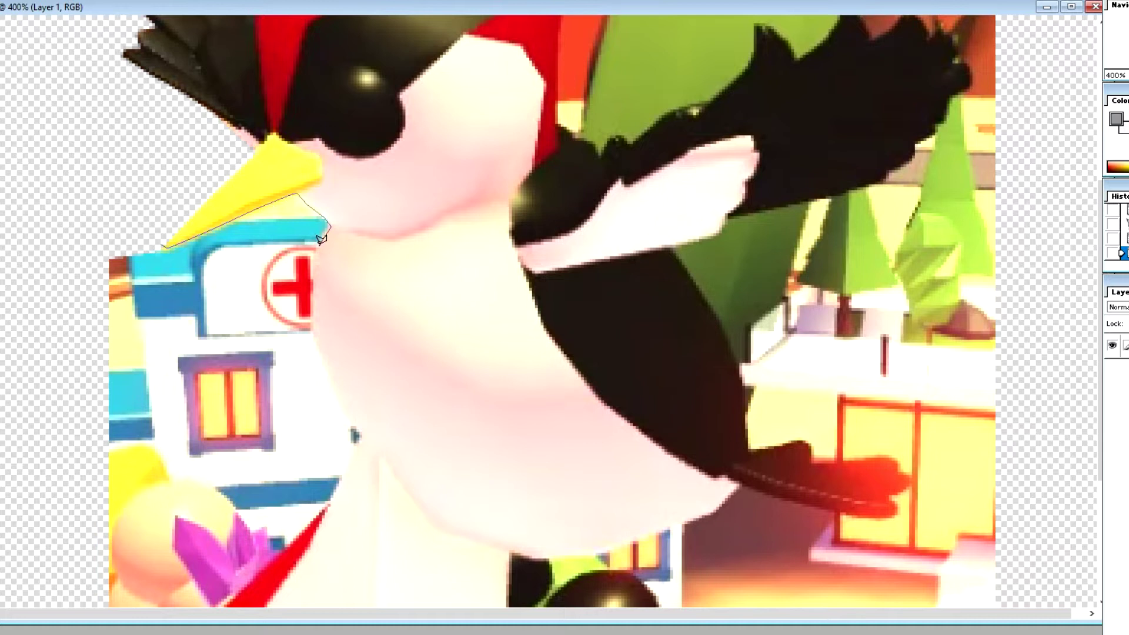
mouse_move(313, 266)
mouse_down()
mouse_move(317, 337)
mouse_move(351, 421)
mouse_move(353, 231)
mouse_move(408, 302)
mouse_move(468, 351)
mouse_up()
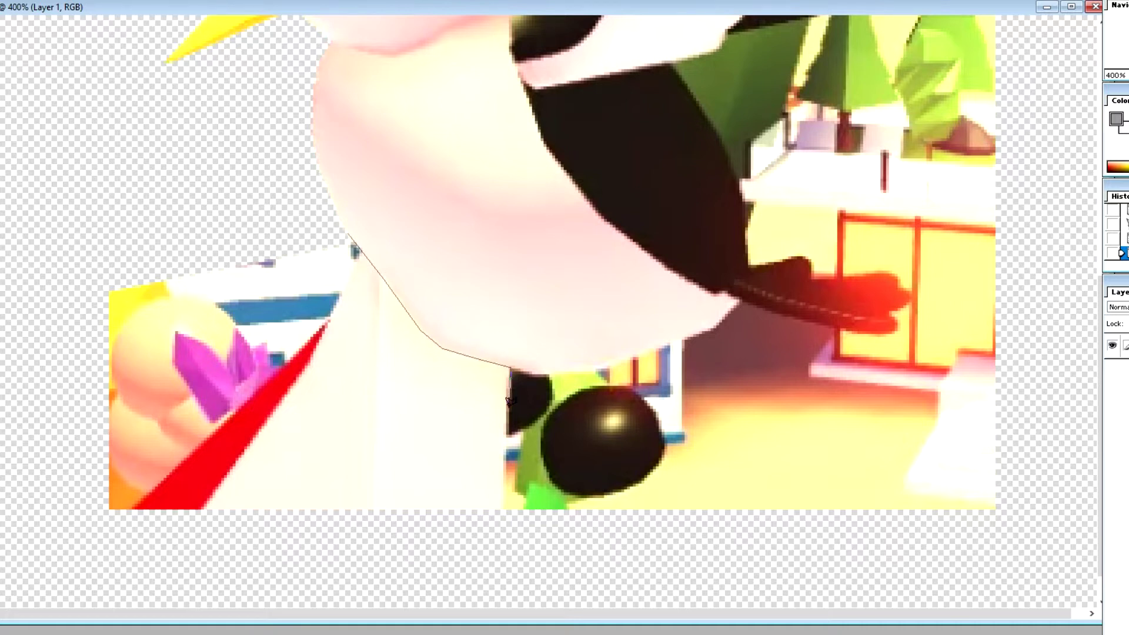
drag(552, 370, 692, 331)
mouse_move(766, 300)
mouse_down()
mouse_move(850, 325)
mouse_move(923, 379)
mouse_move(573, 391)
mouse_up()
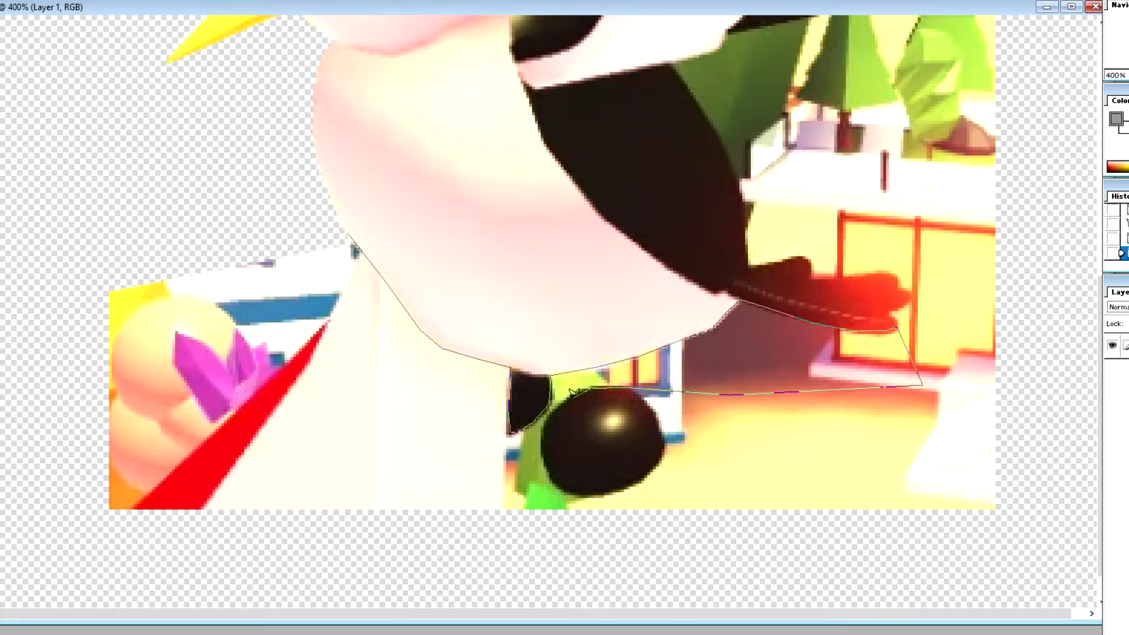
click(592, 541)
click(62, 544)
click(61, 240)
click(349, 235)
key(Delete)
- Erase the yellow strip to the right of the ball
scroll(461, 524, right, 1)
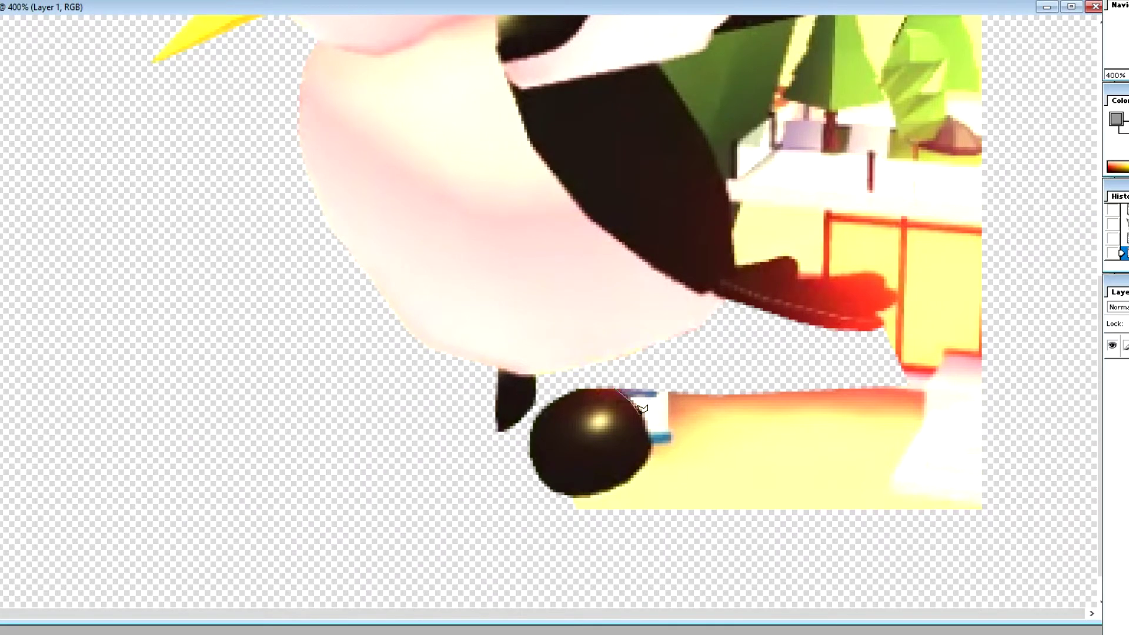
click(559, 560)
click(1003, 559)
click(1033, 378)
click(642, 391)
key(Delete)
key(ctrl+d)
- Erase the green and yellow background beside the tail and dark body
mouse_move(658, 57)
mouse_down()
mouse_move(729, 188)
mouse_move(738, 261)
mouse_move(772, 253)
mouse_move(858, 269)
mouse_up()
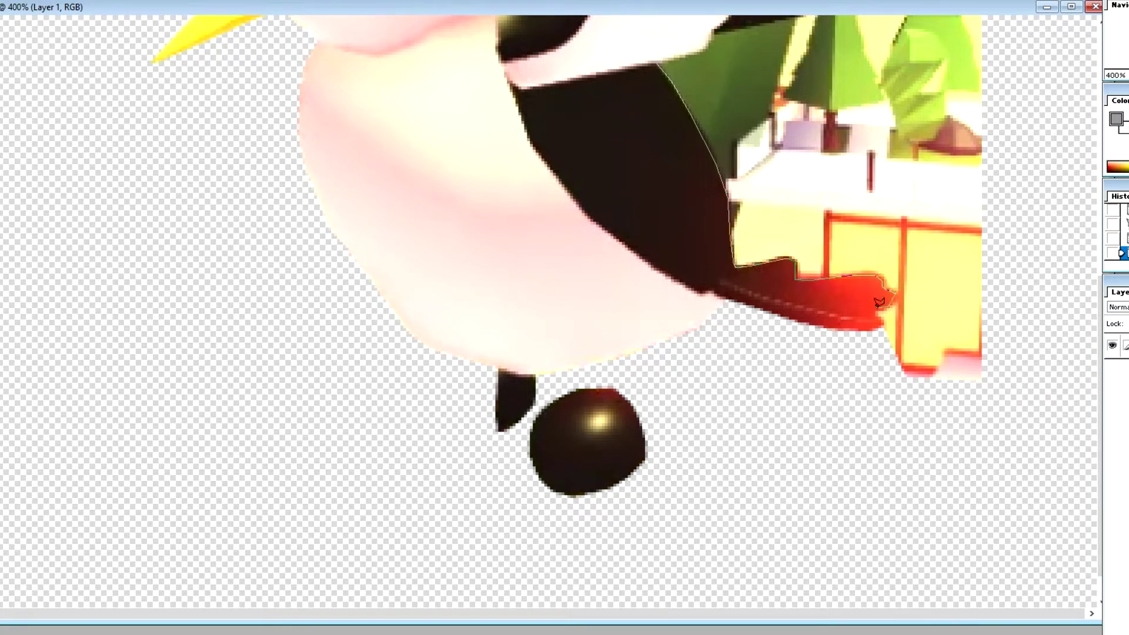
click(877, 328)
click(916, 422)
click(1037, 421)
click(1027, 134)
click(661, 55)
key(Delete)
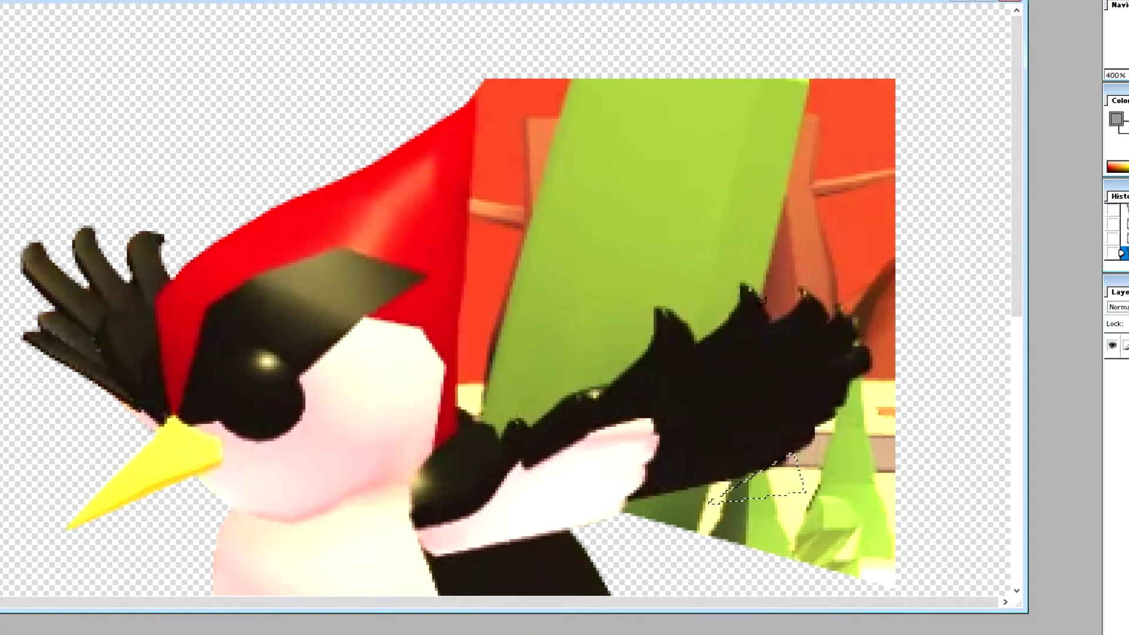
key(ctrl+d)
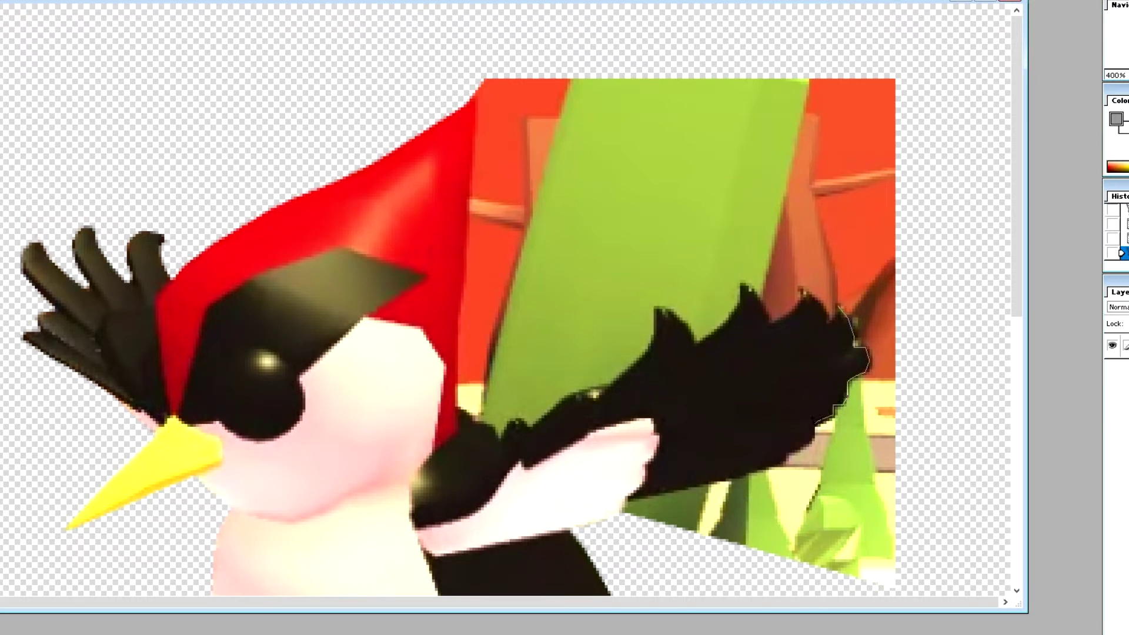
- Erase the background right of the wing and the red and green area above it
mouse_move(711, 472)
mouse_down()
mouse_move(627, 493)
mouse_move(798, 78)
mouse_up()
key(Delete)
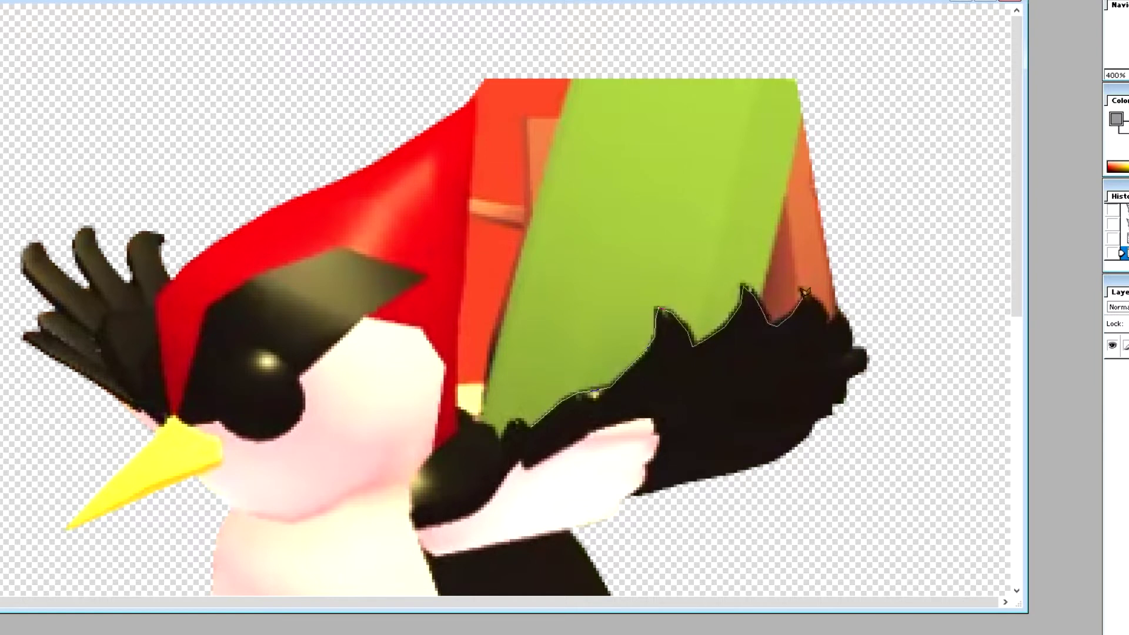
drag(842, 307, 458, 335)
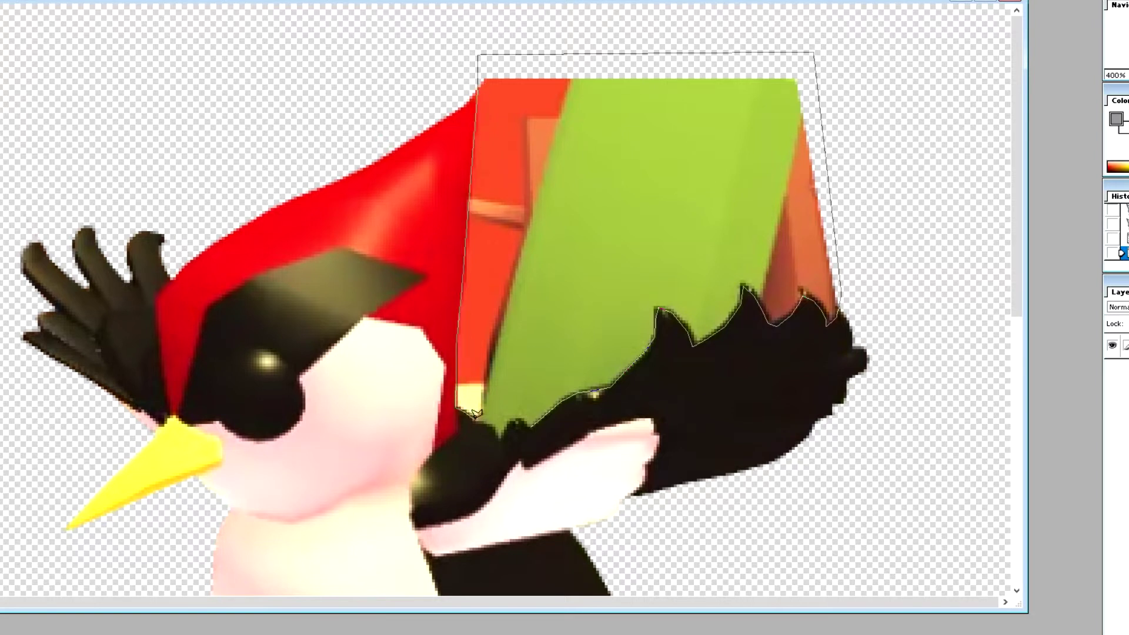
key(Delete)
key(ctrl+d)
- Outline the woodpecker's foot
scroll(647, 399, down, 1)
scroll(647, 399, down, 6)
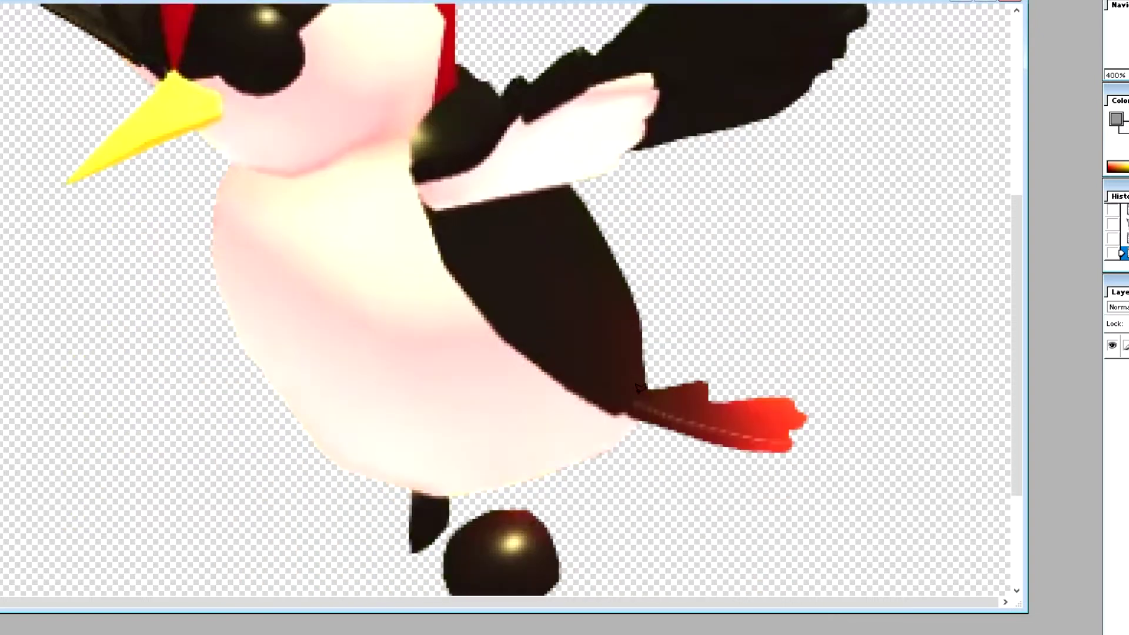
scroll(511, 344, down, 2)
mouse_move(506, 345)
mouse_down()
mouse_move(557, 478)
mouse_move(506, 336)
mouse_move(507, 346)
mouse_up()
- Duplicate the foot, place the copy up-left as a second foot, and erase the seam
key(ctrl+c)
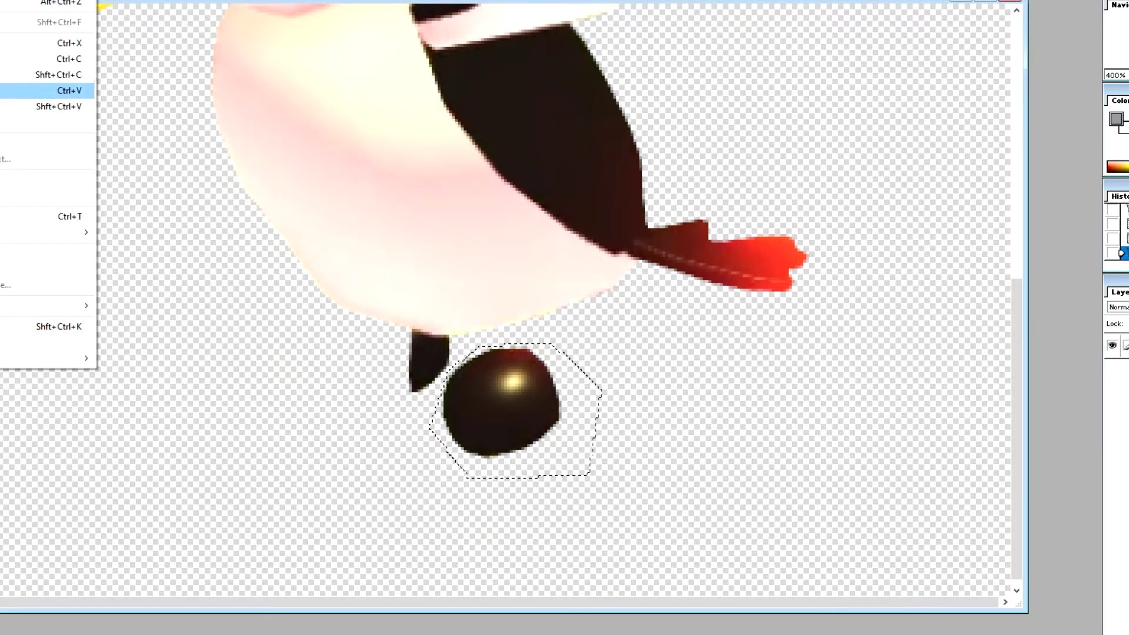
click(47, 88)
drag(500, 388, 383, 335)
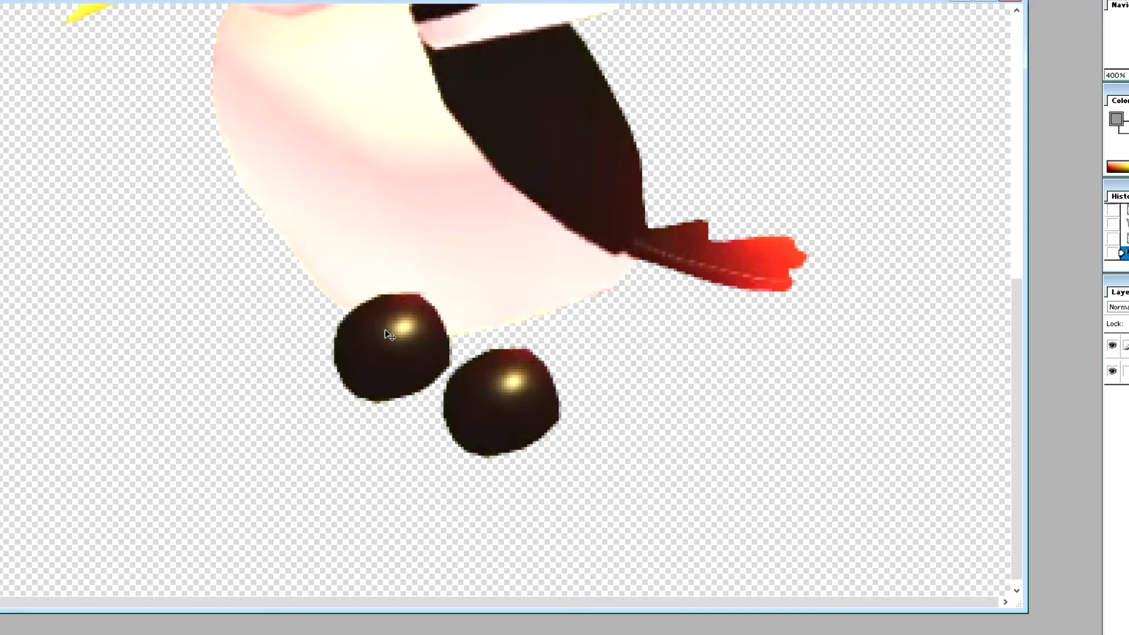
right_click(418, 348)
click(459, 357)
key(e)
drag(408, 335, 406, 376)
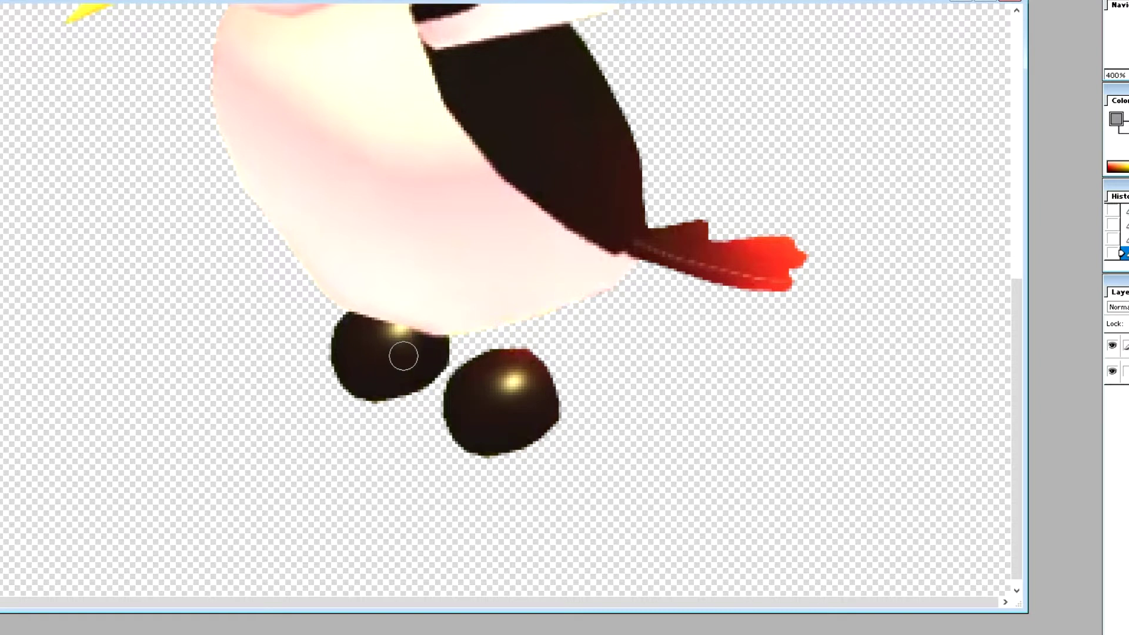
key(z)
- Fit the bird on screen, paste it merged as one layer, and delete both old layers
right_click(129, 215)
click(176, 224)
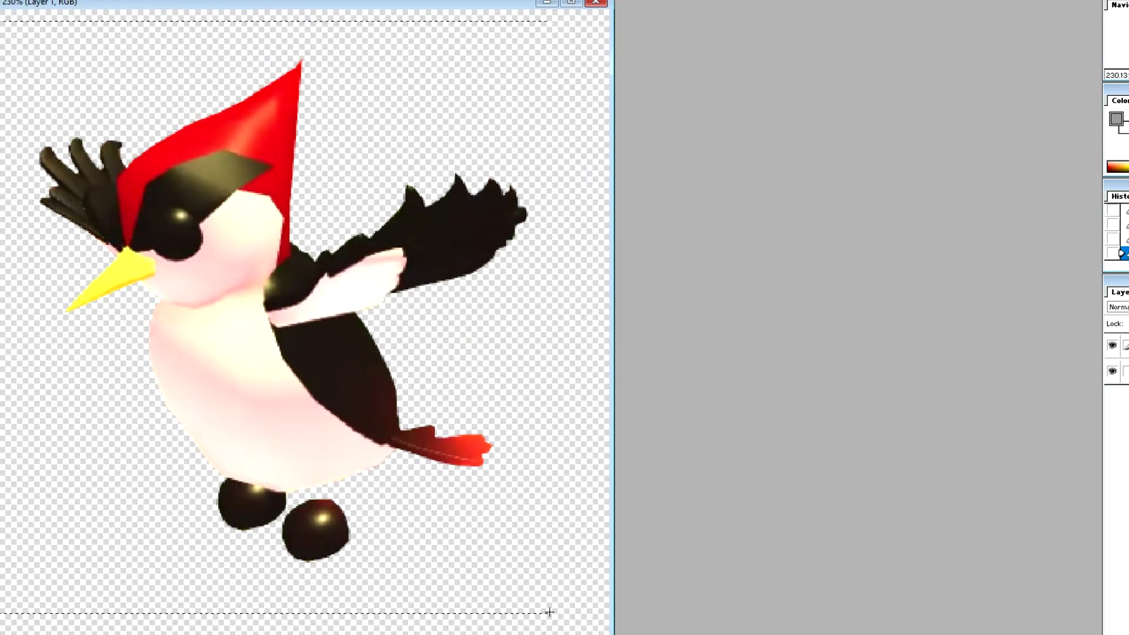
click(59, 88)
right_click(1092, 372)
click(1111, 434)
click(492, 216)
right_click(1092, 364)
click(1111, 427)
click(494, 219)
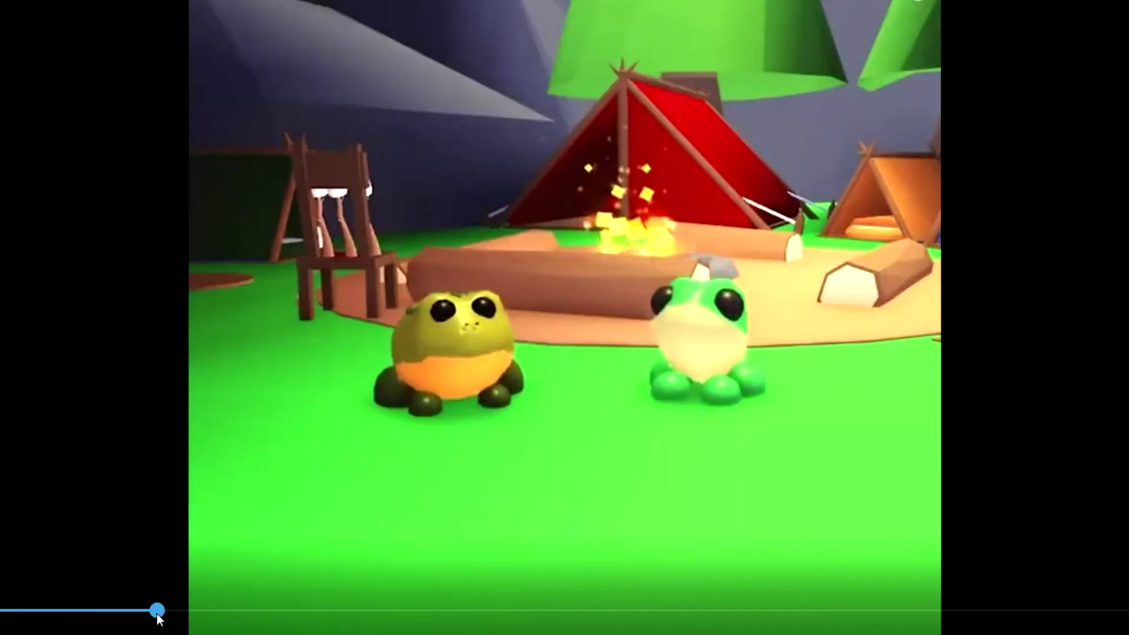
- Crop the frog screenshot down to the yellow frog and zoom in on it
drag(171, 612, 165, 613)
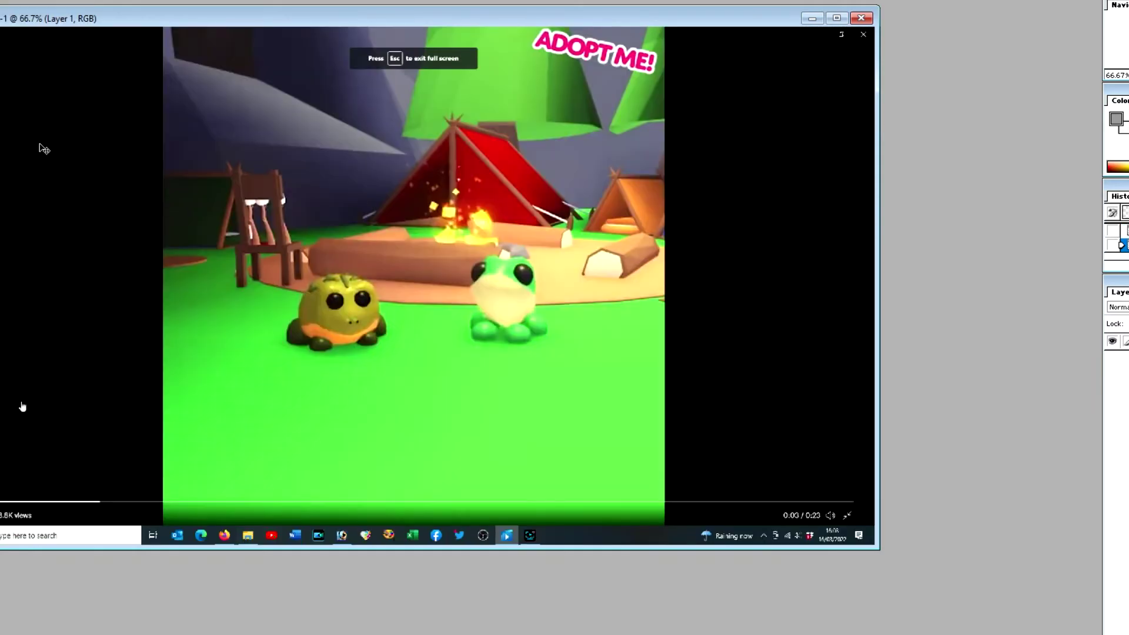
drag(233, 237, 416, 379)
key(Return)
key(ctrl+plus)
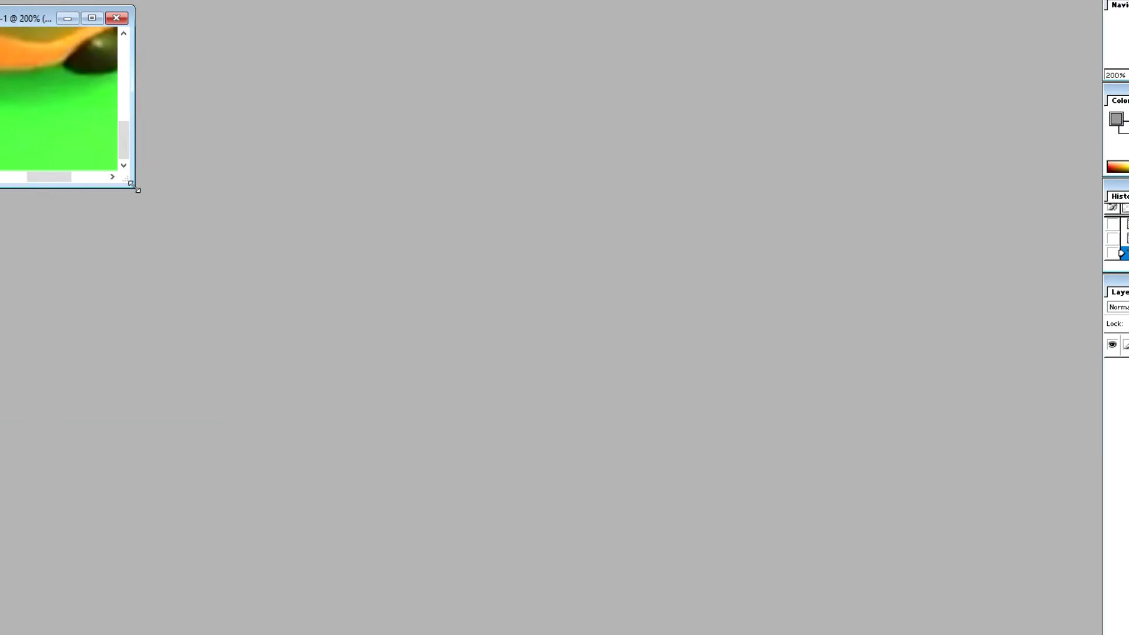
key(ctrl+plus)
click(436, 354)
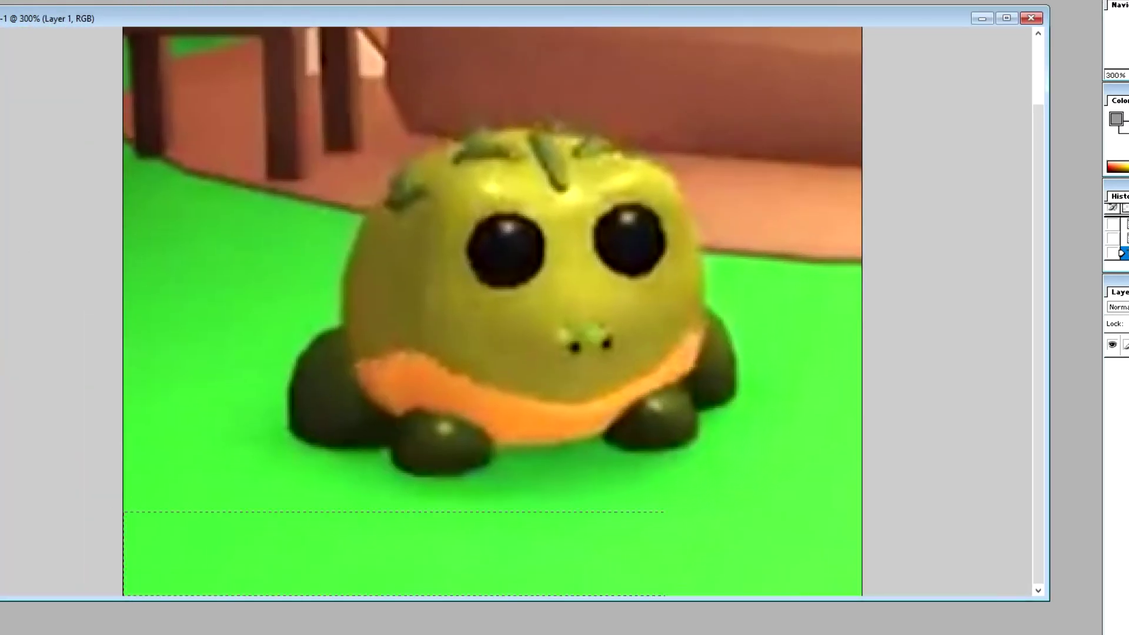
- Clear the bottom, right, left and top strips around the frog to transparency
key(Delete)
drag(882, 39, 762, 549)
key(Delete)
drag(117, 70, 275, 528)
key(Delete)
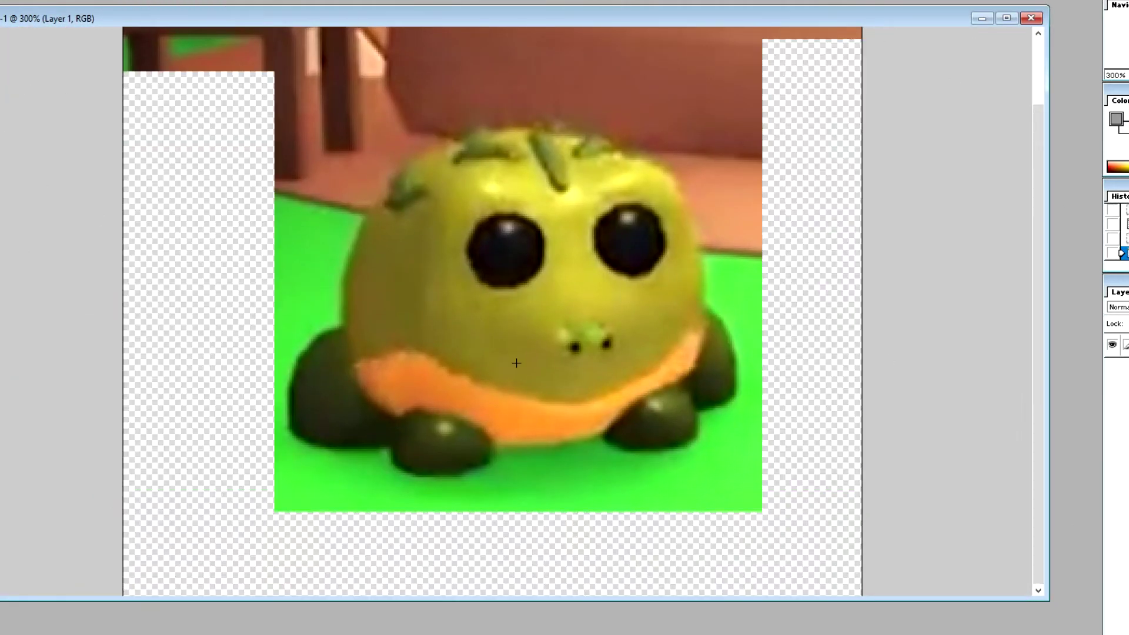
scroll(111, 148, up, 2)
drag(111, 148, 871, 27)
key(Delete)
scroll(614, 227, down, 1)
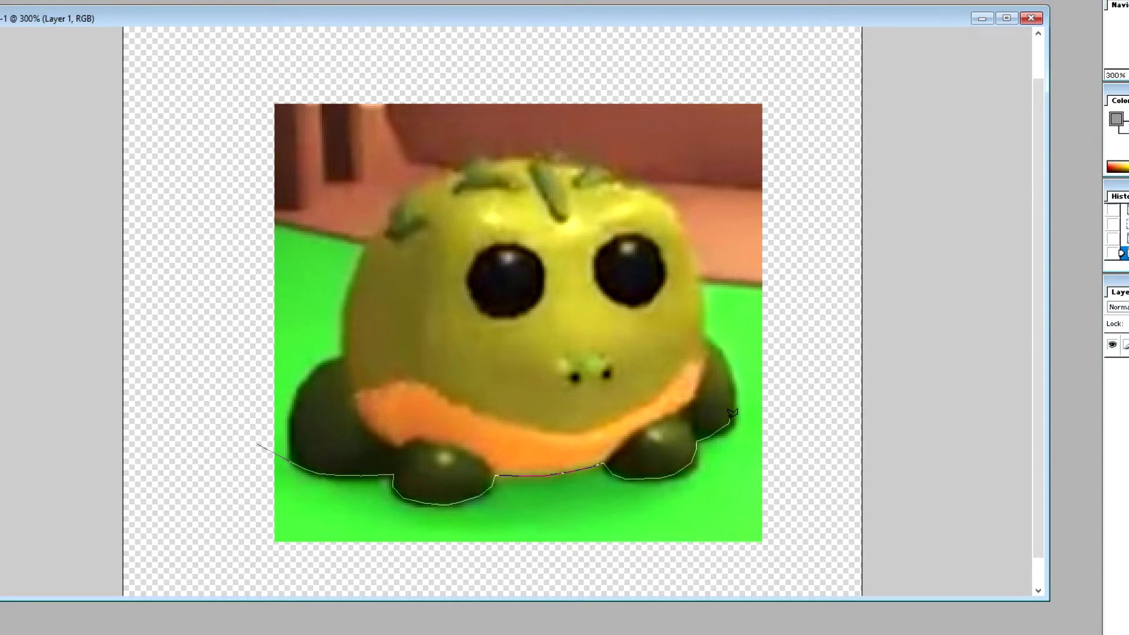
- Erase the green floor beneath and to the right of the frog
alt+click(789, 323)
alt+click(789, 566)
alt+click(252, 574)
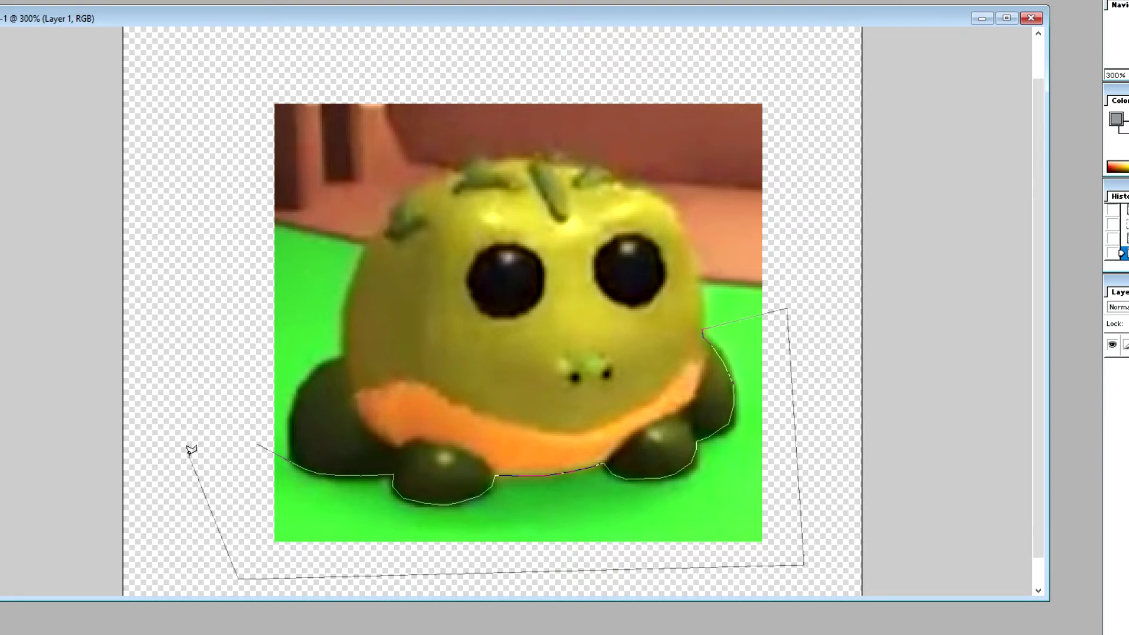
double_click(188, 449)
key(Delete)
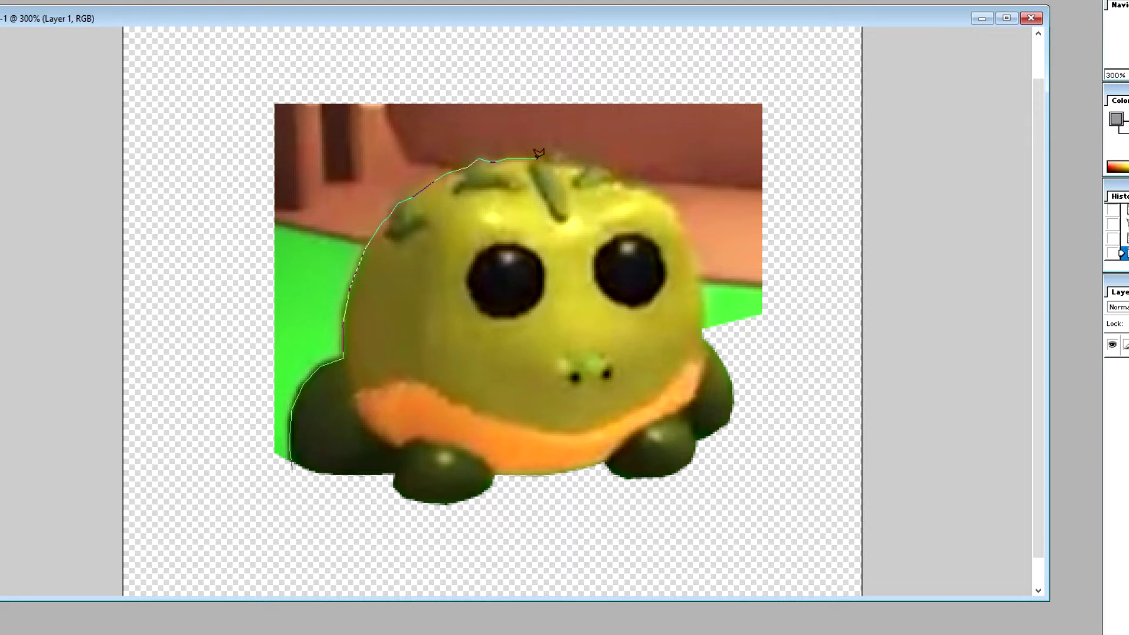
- Erase the remaining brown background behind the frog and deselect
click(292, 470)
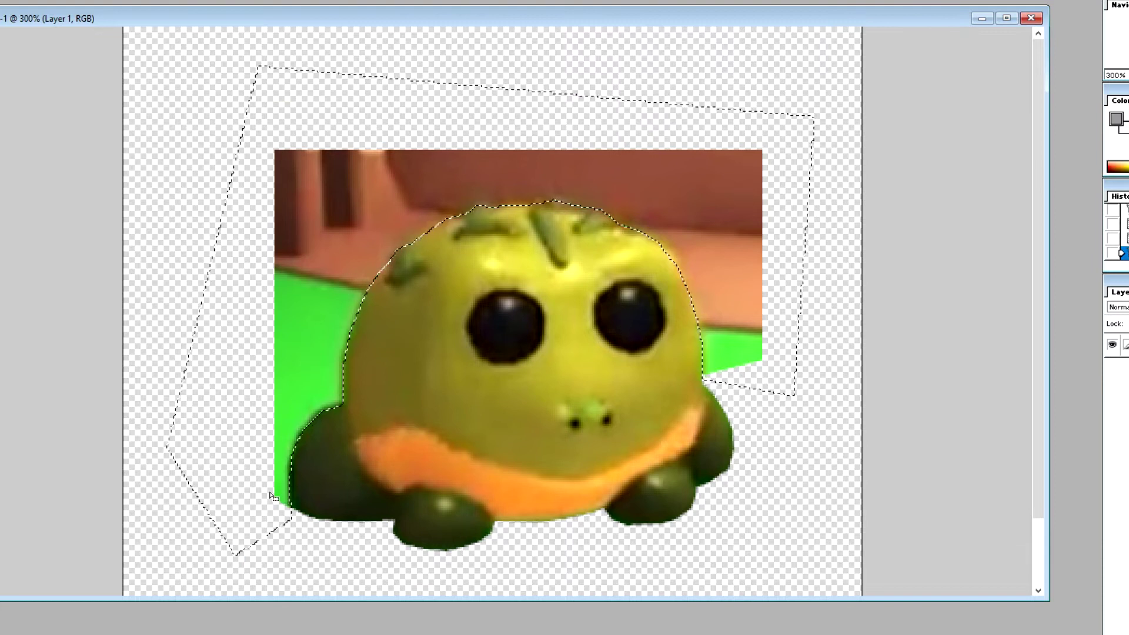
key(Delete)
key(ctrl+d)
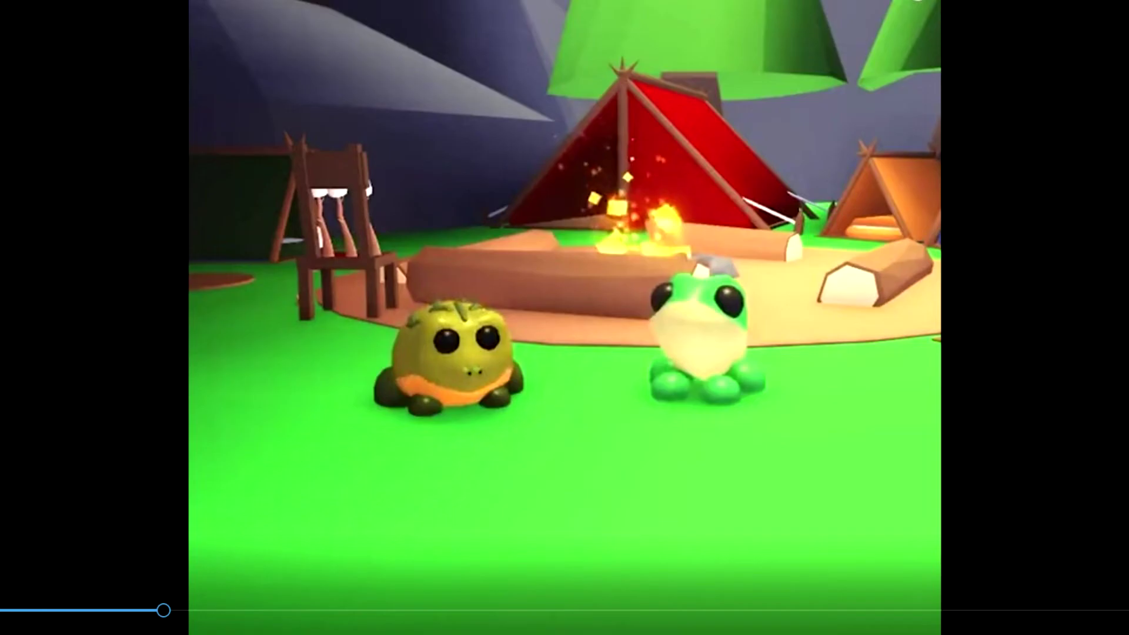
- Jump the video ahead to the fox before the tents and create a new blank document
mouse_move(203, 610)
mouse_down()
mouse_move(718, 601)
mouse_move(1108, 617)
mouse_move(1064, 612)
mouse_move(1070, 622)
mouse_up()
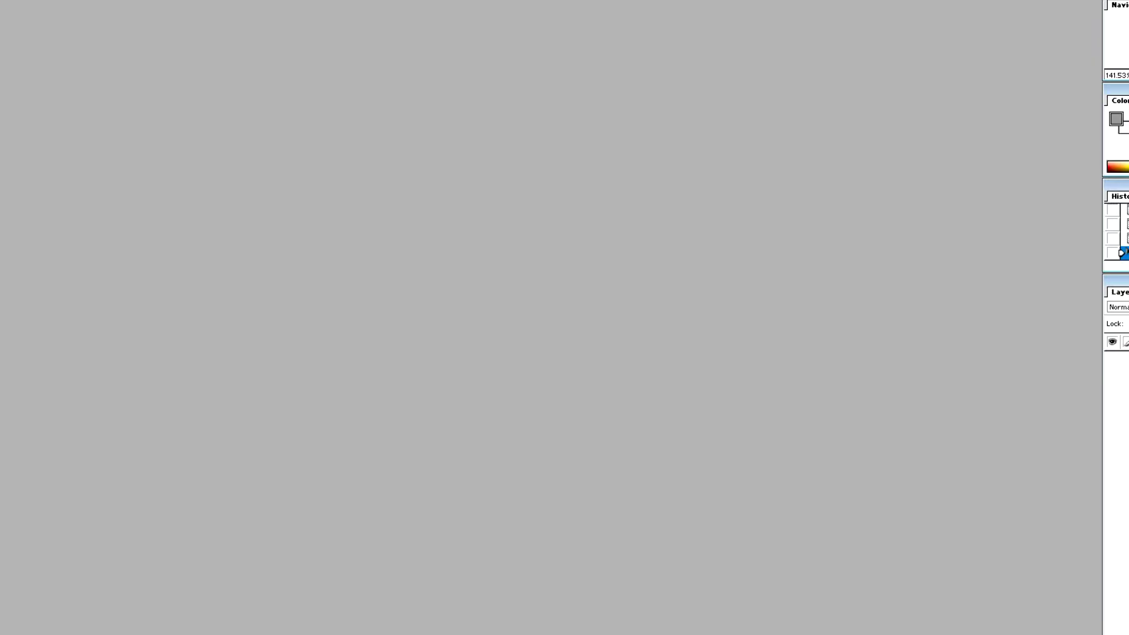
key(ctrl+n)
key(Return)
- Paste the fox screenshot, crop it down to the fox, and zoom in
key(ctrl+v)
mouse_move(239, 237)
mouse_down()
mouse_move(462, 459)
mouse_move(580, 486)
mouse_up()
key(Return)
key(ctrl+plus)
key(ctrl+plus)
mouse_move(316, 285)
mouse_down()
mouse_move(999, 550)
mouse_move(1031, 552)
mouse_up()
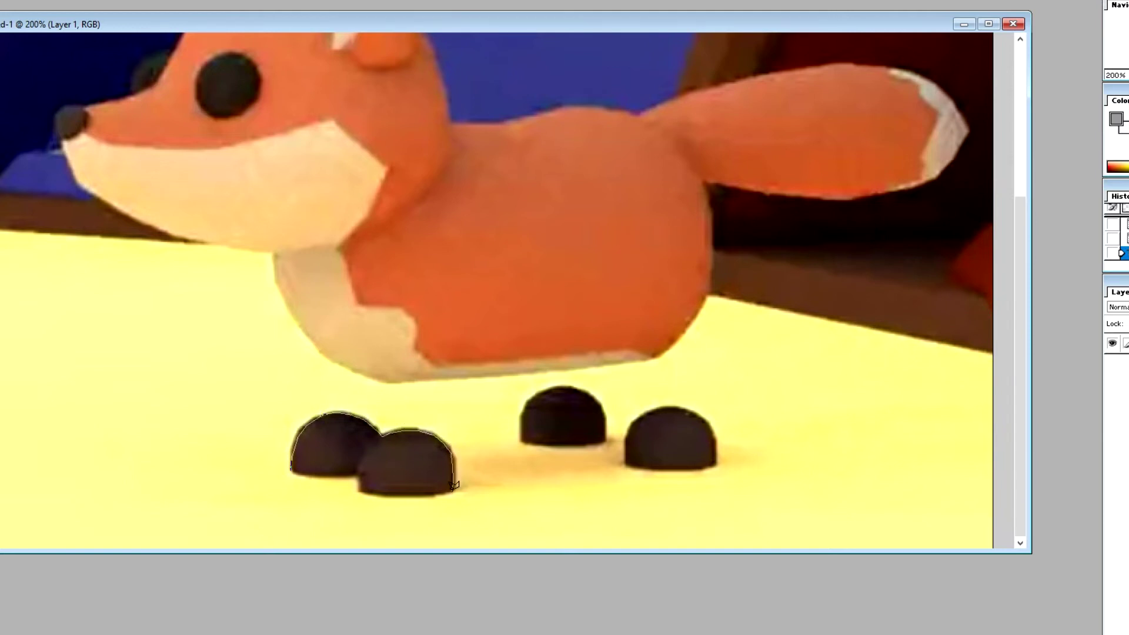
- Outline around the feet and belly and erase the floor under the fox
click(584, 533)
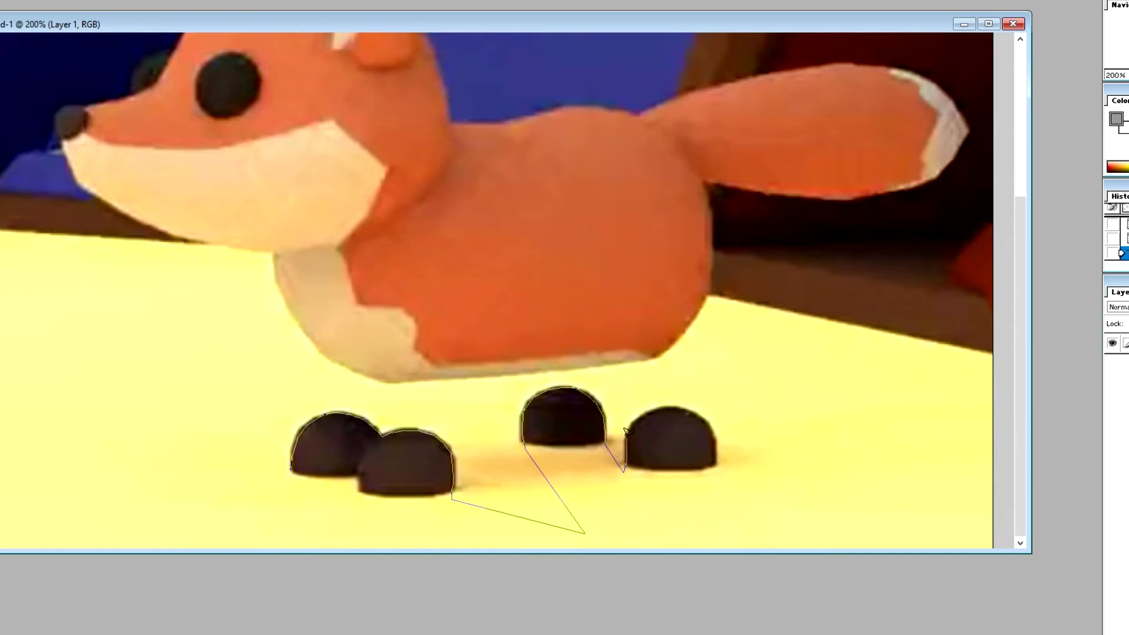
click(716, 465)
click(738, 485)
click(796, 412)
click(707, 292)
mouse_move(670, 343)
mouse_down()
mouse_move(382, 375)
mouse_move(295, 311)
mouse_up()
click(115, 418)
click(141, 514)
click(255, 518)
click(291, 466)
key(Delete)
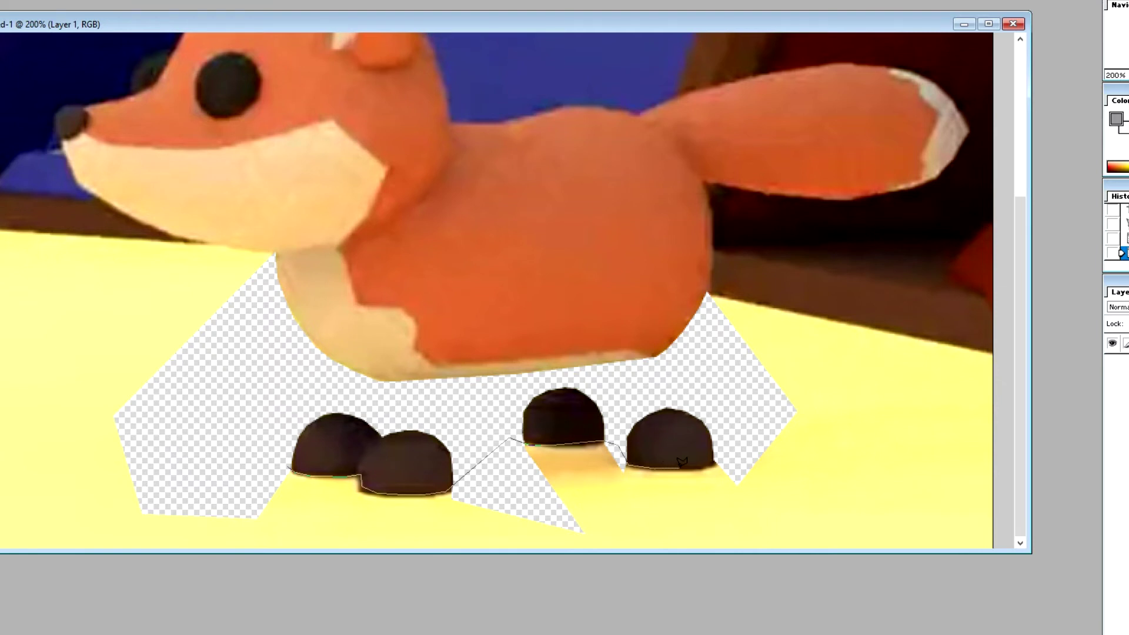
- Erase the floor around the feet and the yellow floor left of the fox
click(835, 545)
click(127, 548)
click(108, 522)
click(288, 468)
key(Delete)
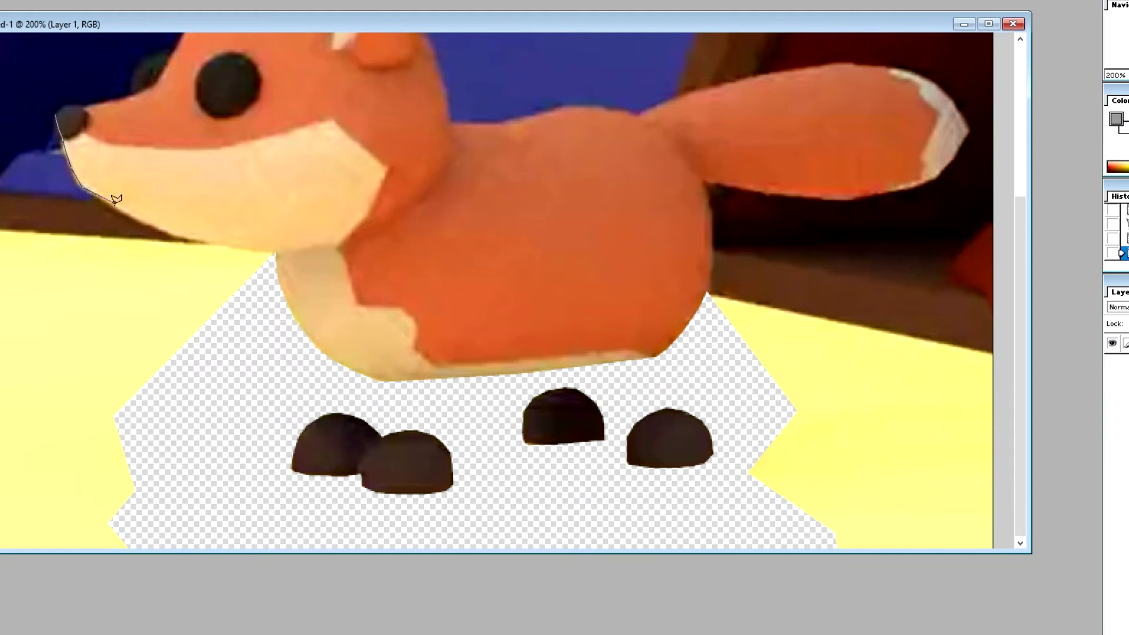
click(274, 251)
double_click(101, 307)
key(Delete)
- Erase the dark blue area by the head and the blue and brown tent background
scroll(106, 330, up, 4)
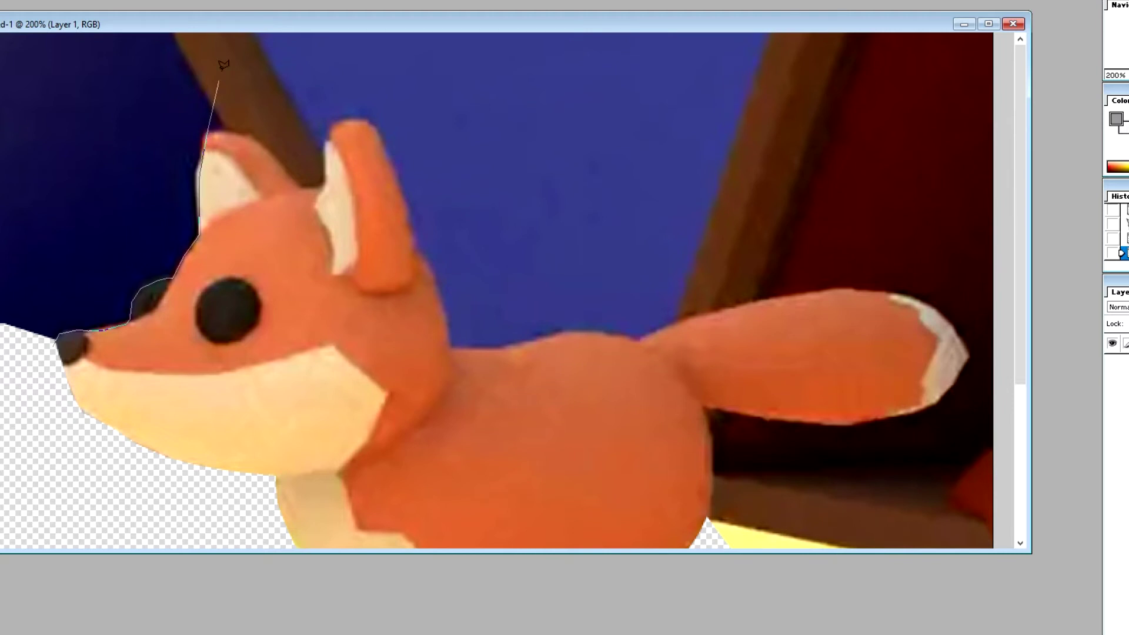
double_click(9, 402)
key(Delete)
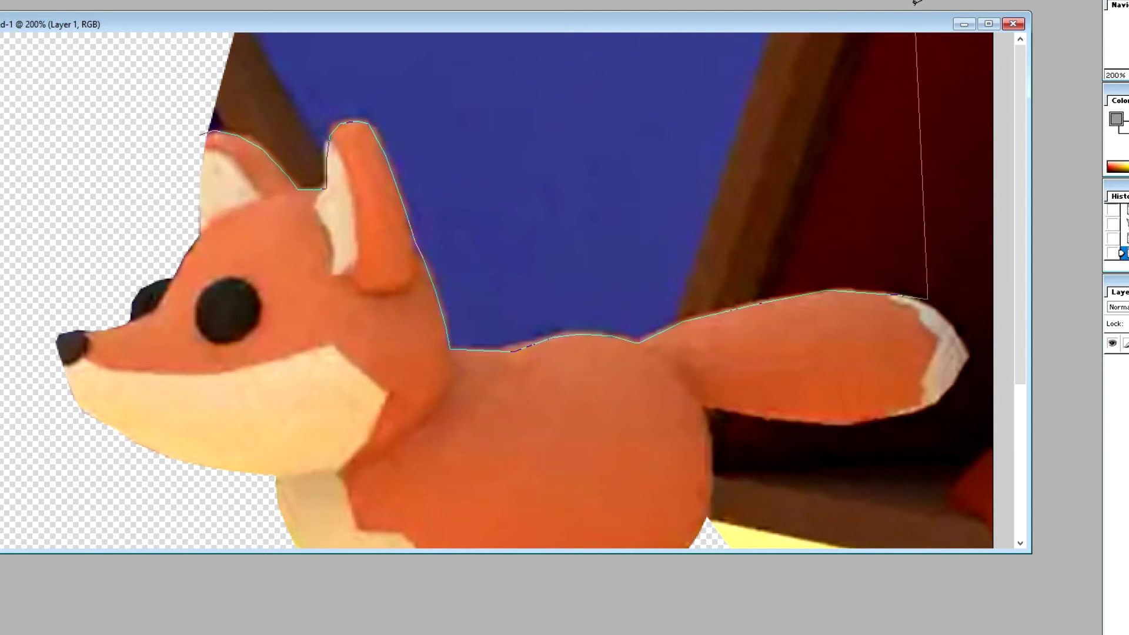
double_click(179, 103)
key(Delete)
scroll(1032, 322, down, 1)
drag(935, 552, 935, 634)
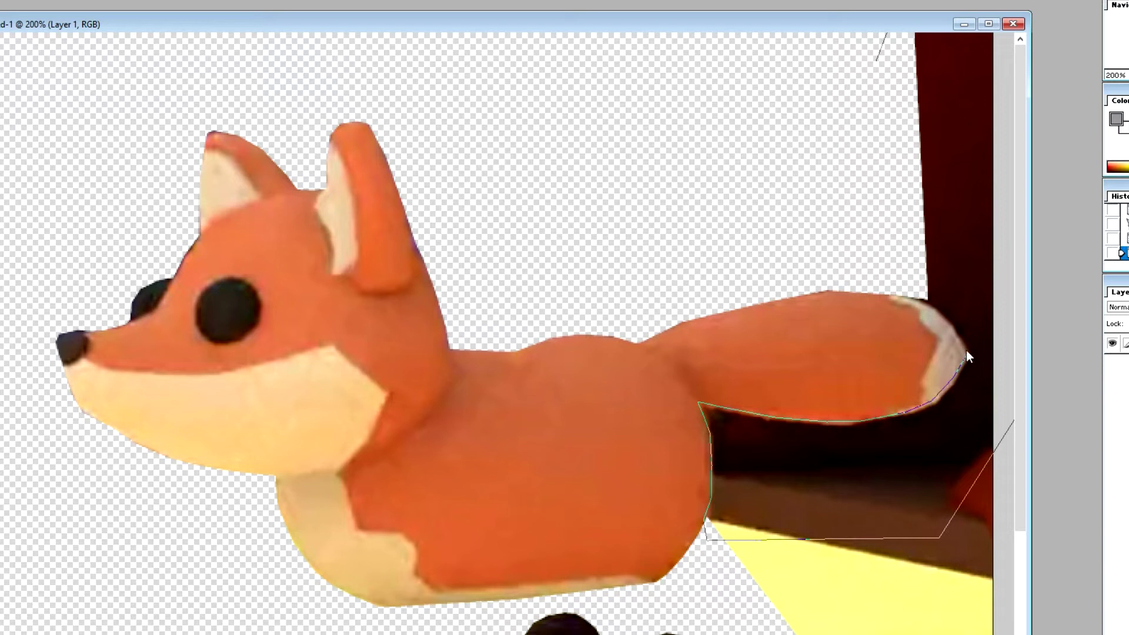
- Erase the leftover background by the tail and lower right, then browse the Pets folder
click(803, 285)
key(Delete)
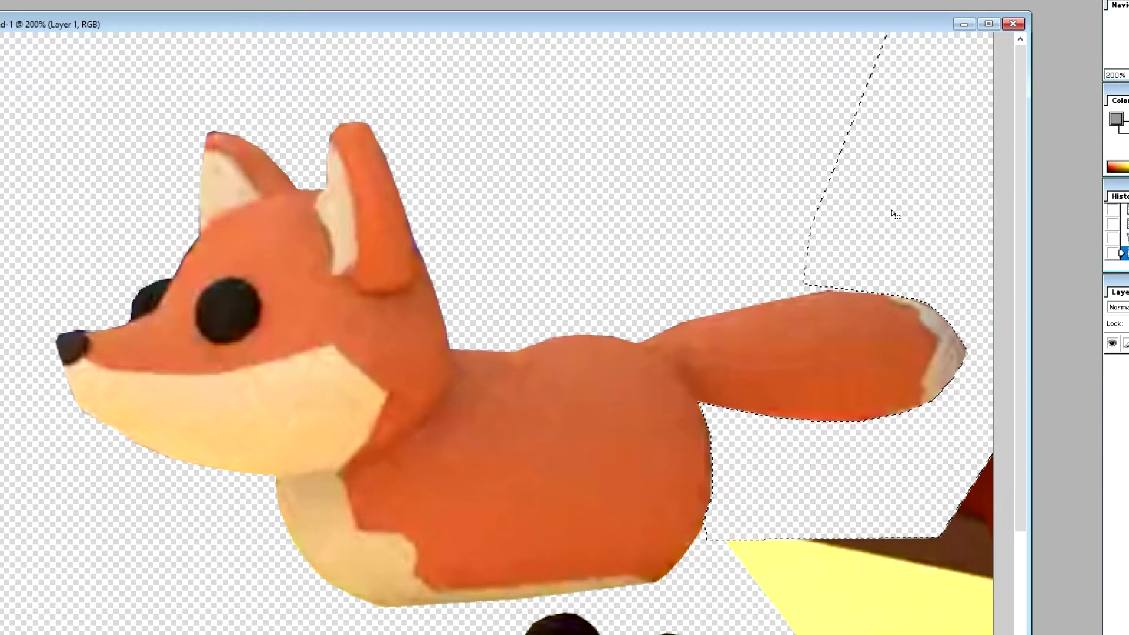
scroll(1021, 439, down, 5)
click(965, 315)
click(718, 405)
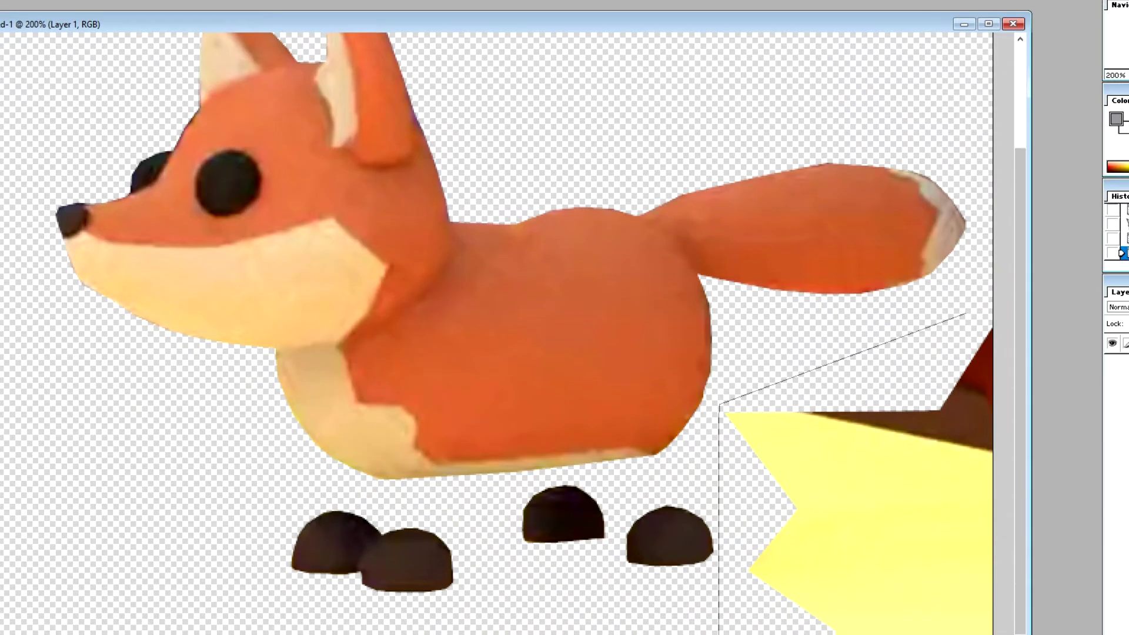
click(993, 309)
key(Delete)
key(ctrl+d)
key(ctrl+0)
key(alt+f)
key(ctrl+o)
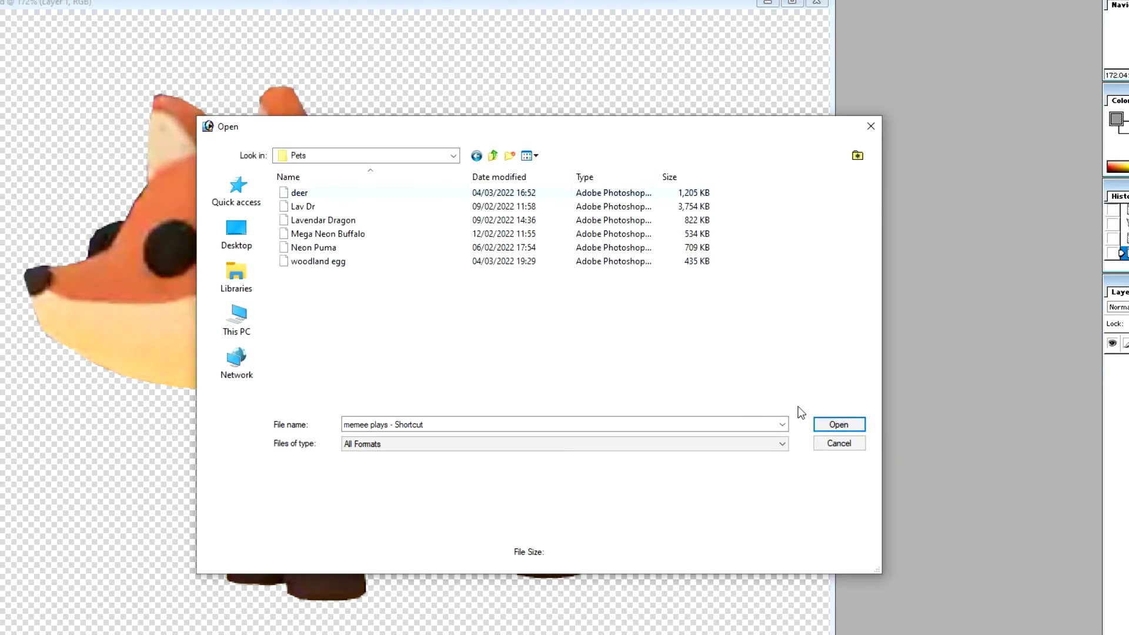
- Bring the deer into the nursery scene and shrink it into the lower-right corner
click(829, 441)
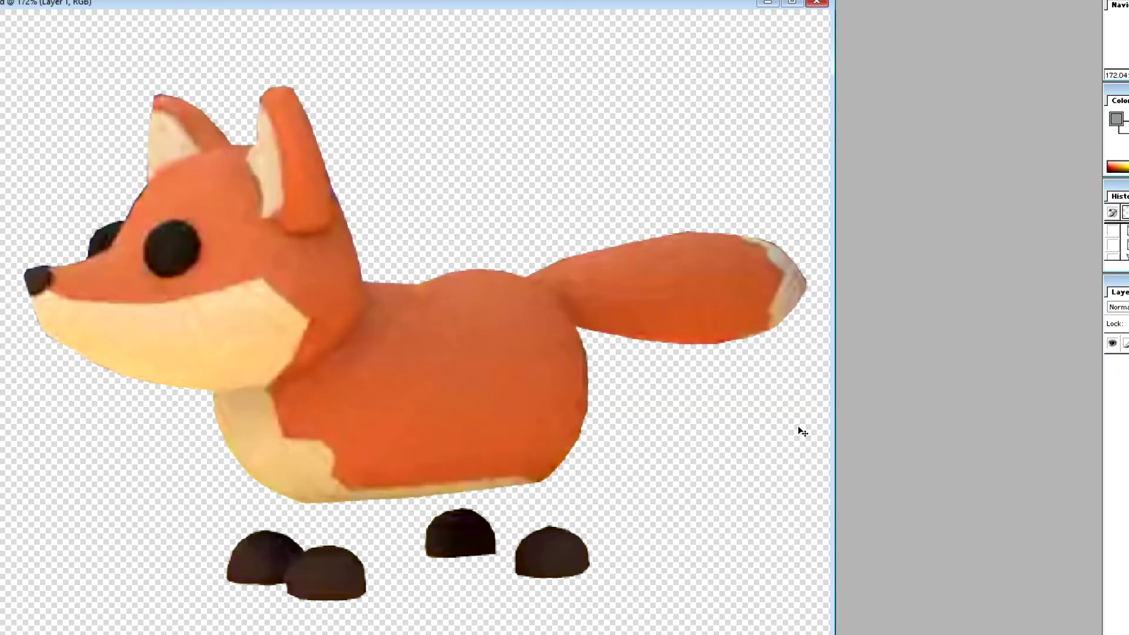
click(766, 3)
click(397, 28)
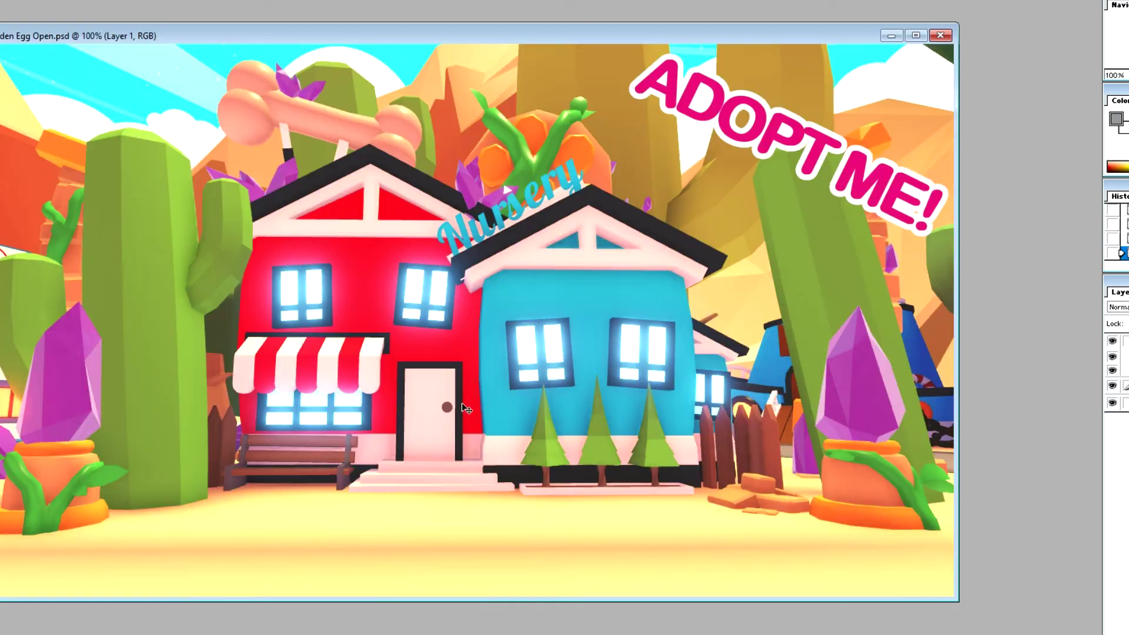
mouse_move(356, 297)
mouse_down()
mouse_move(694, 411)
mouse_move(605, 258)
mouse_up()
click(144, 252)
drag(718, 596, 669, 517)
mouse_move(588, 353)
mouse_down()
mouse_move(766, 425)
mouse_move(726, 340)
mouse_up()
key(Return)
- Drag the fox into the nursery scene and scale it down into the lower middle
click(353, 617)
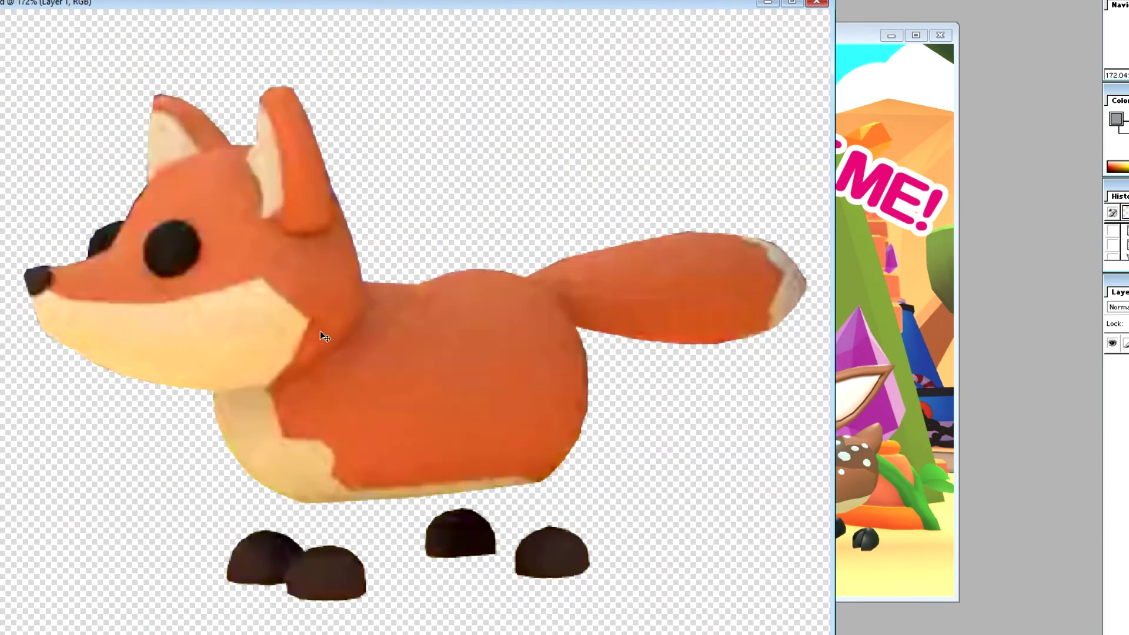
mouse_move(320, 331)
mouse_down()
mouse_move(735, 353)
mouse_move(329, 353)
mouse_up()
click(47, 233)
click(130, 286)
drag(118, 219, 381, 392)
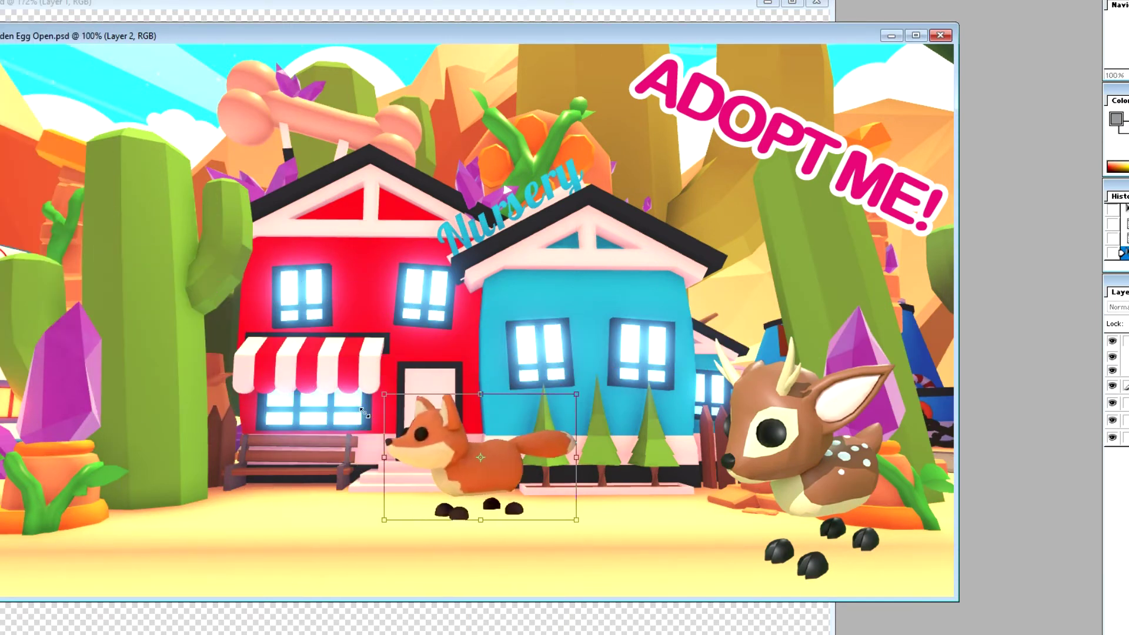
click(496, 216)
- Shrink the turtle into the bottom-left corner and move the woodpecker onto the top-left cactus
key(ctrl+Tab)
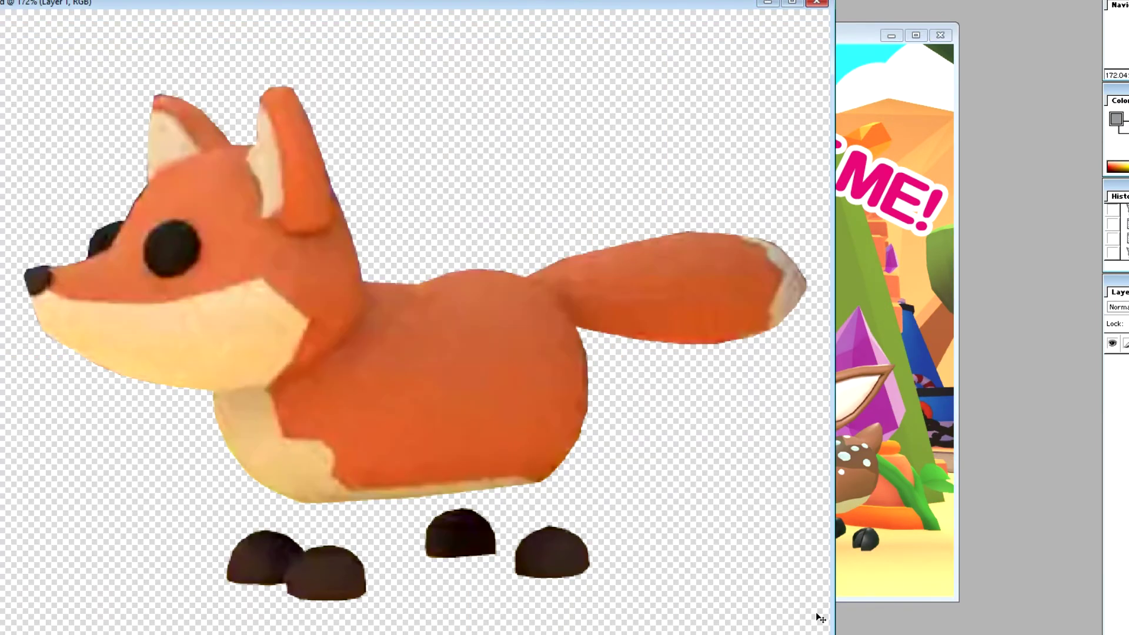
key(ctrl+Tab)
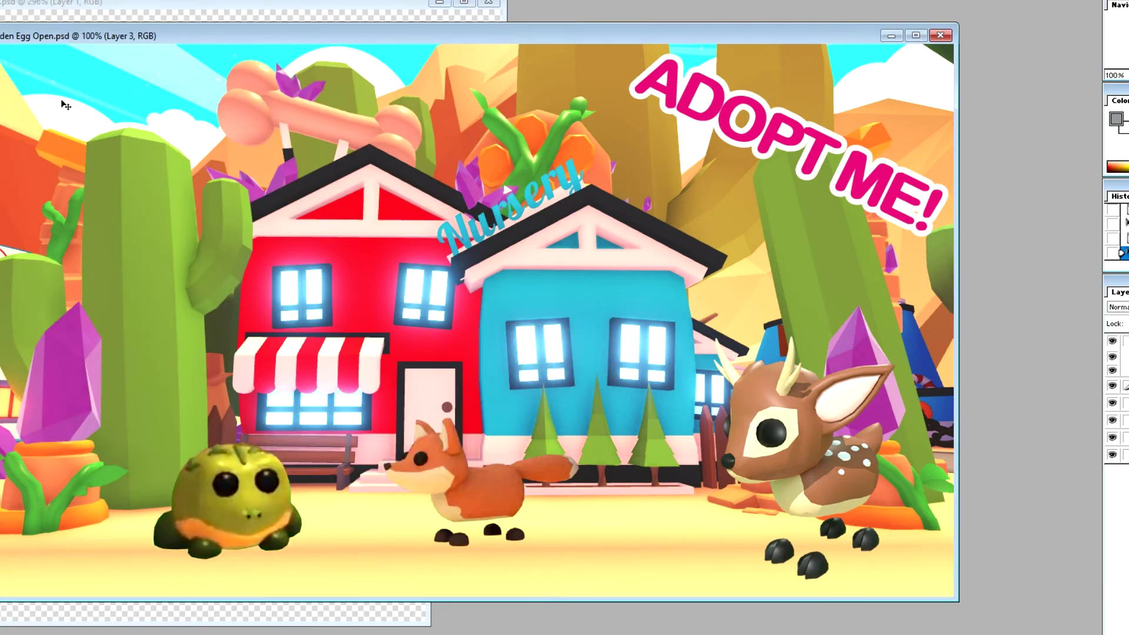
click(35, 214)
drag(154, 442, 202, 478)
key(v)
click(496, 285)
drag(260, 525, 130, 546)
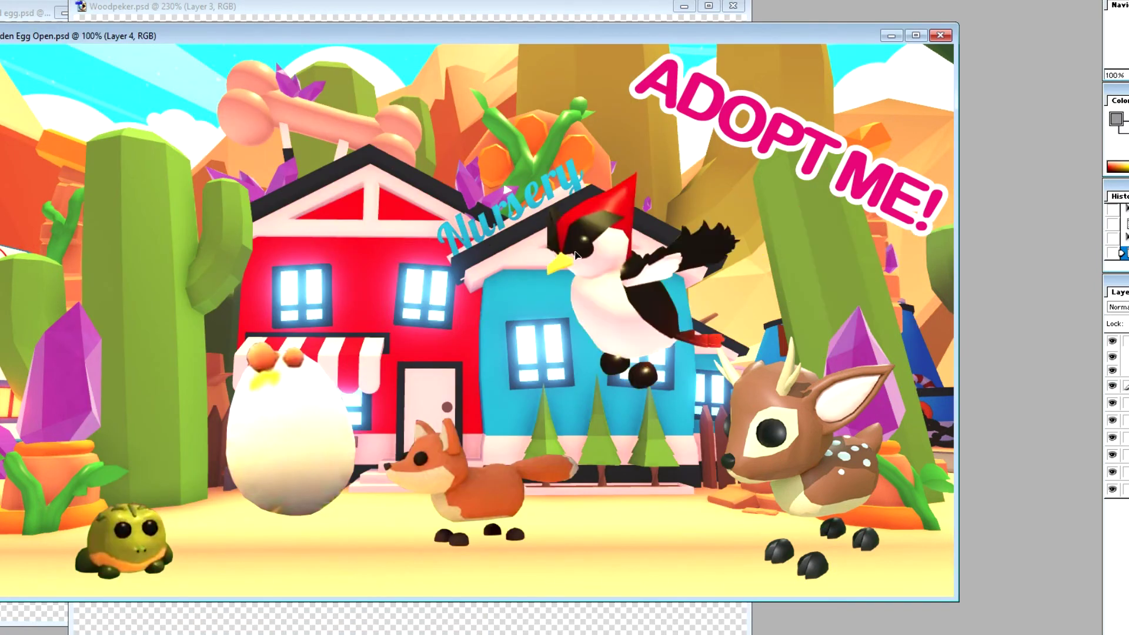
mouse_move(577, 254)
mouse_down()
mouse_move(357, 247)
mouse_move(130, 189)
mouse_up()
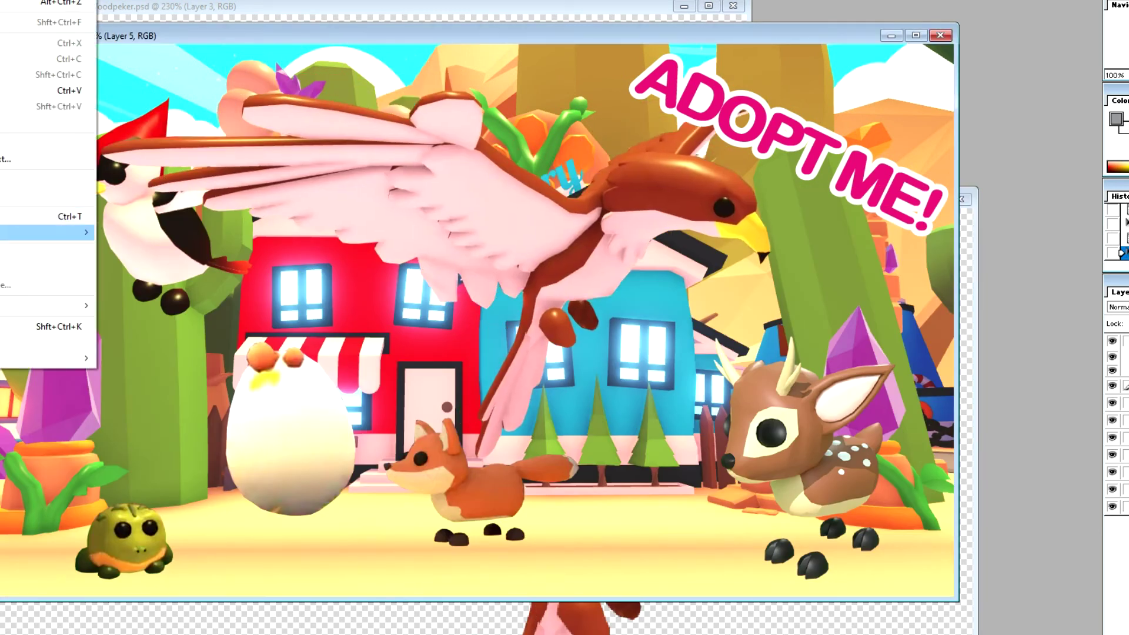
- Flip the hawk and move it top-right, then flip the woodpecker and nudge it slightly left
click(135, 249)
drag(100, 92, 314, 236)
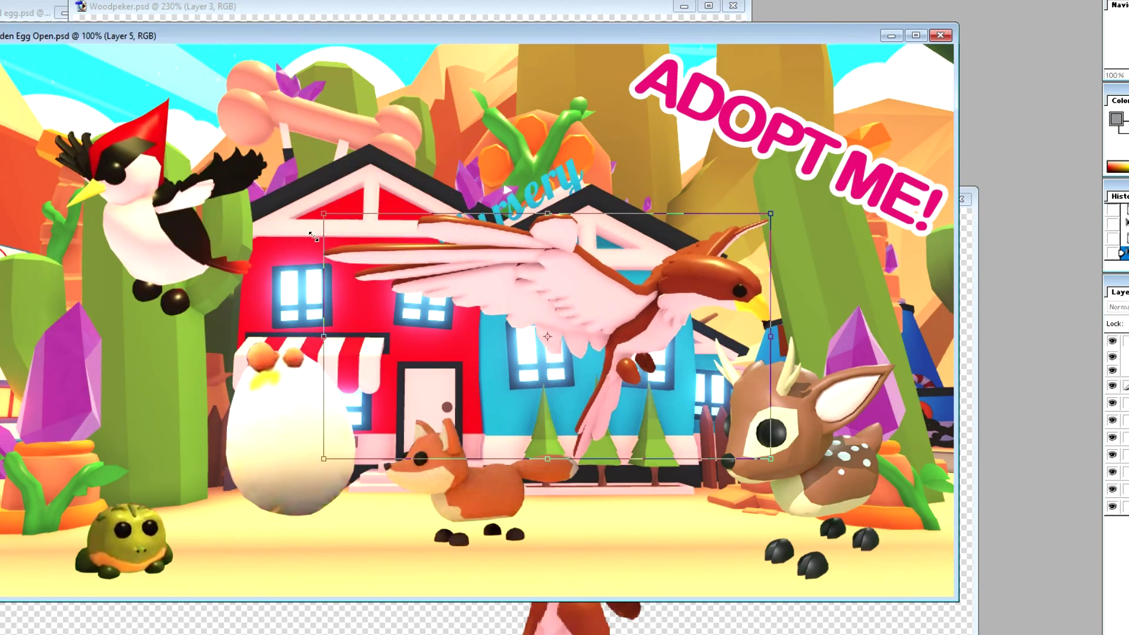
click(648, 214)
mouse_move(45, 232)
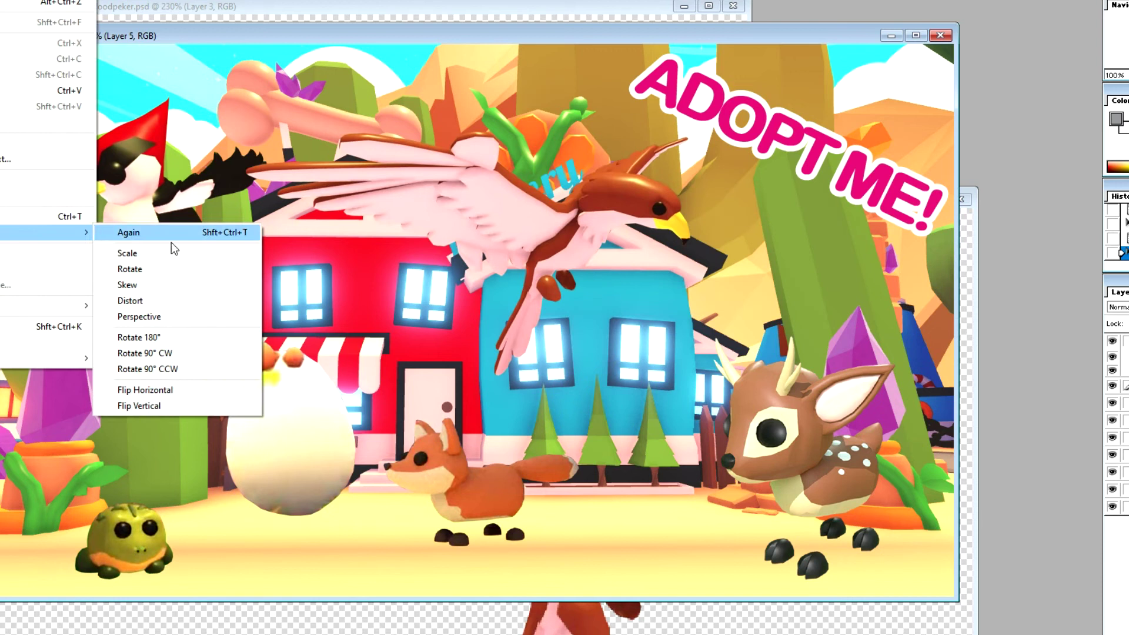
click(145, 390)
drag(471, 194, 686, 152)
drag(132, 532, 600, 258)
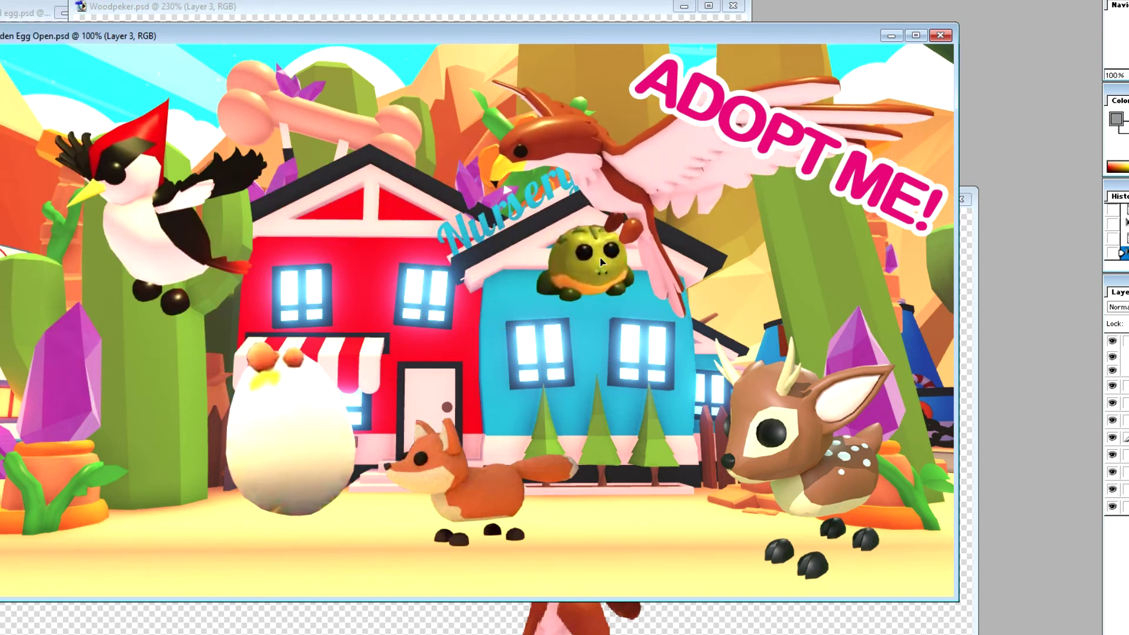
key(ctrl+z)
click(158, 390)
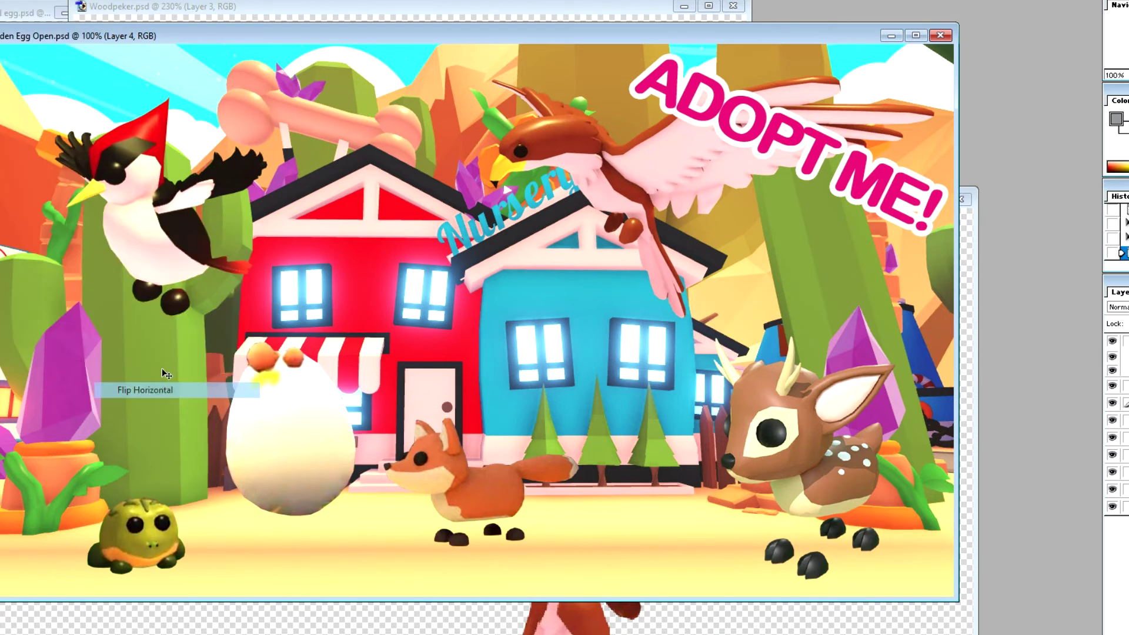
drag(155, 214, 139, 216)
- Move the egg in front of the blue house and tilt it slightly
mouse_move(423, 473)
mouse_down()
mouse_move(510, 502)
mouse_move(329, 500)
mouse_move(560, 426)
mouse_move(535, 431)
mouse_up()
right_click(439, 465)
click(35, 217)
drag(89, 150, 107, 122)
click(494, 216)
- Select the fox's layer and flip it horizontally to face right
right_click(594, 176)
click(624, 197)
right_click(325, 459)
click(175, 248)
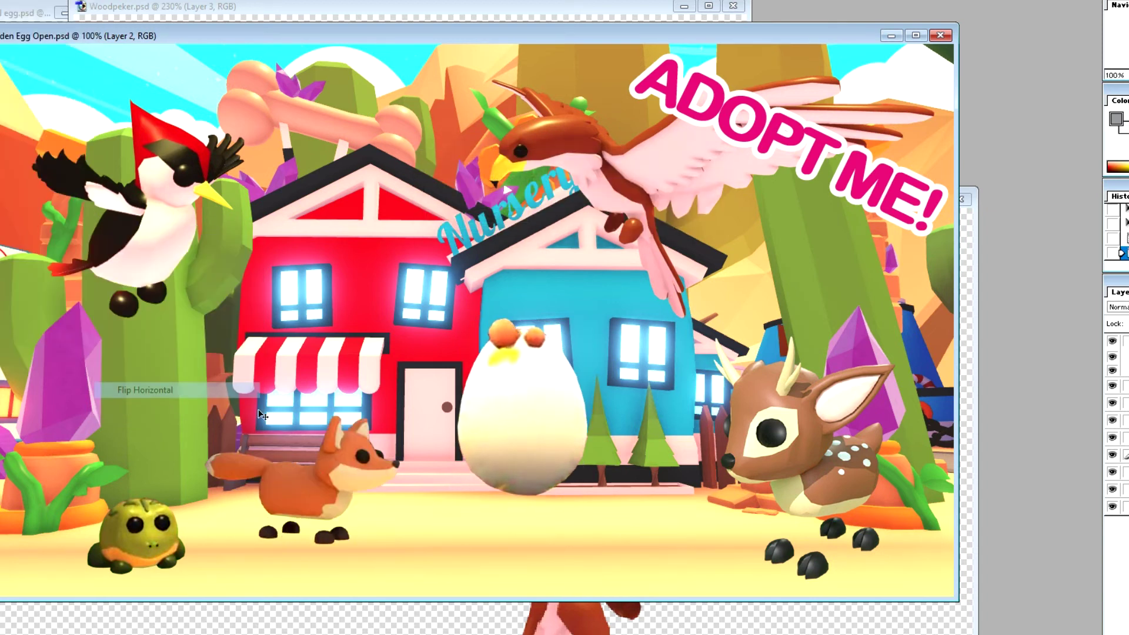
right_click(762, 415)
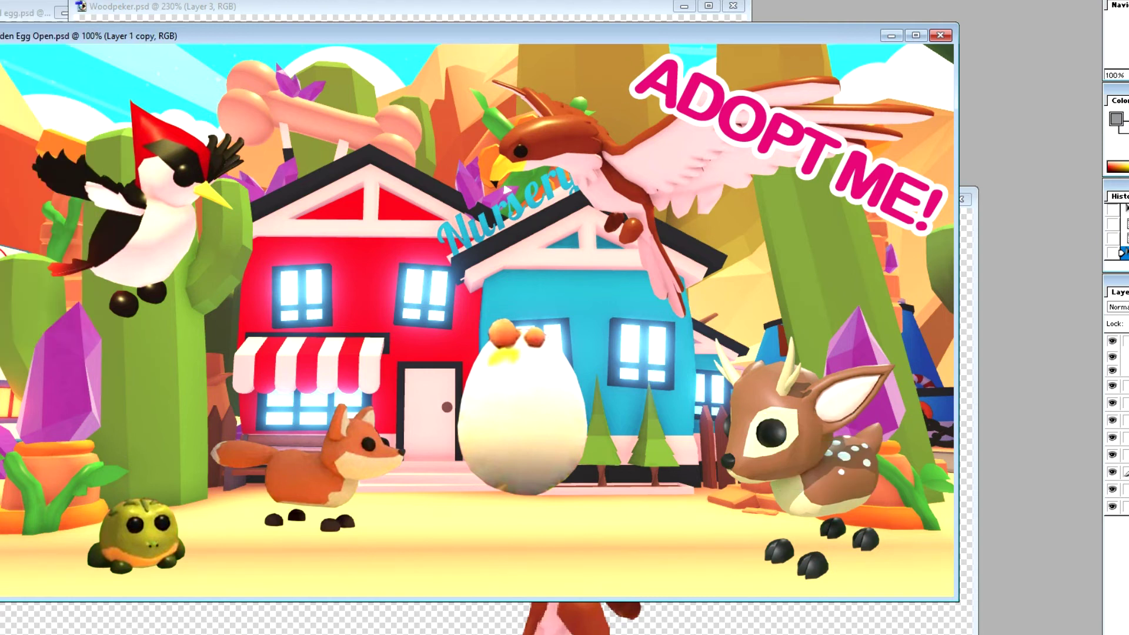
- Give the egg a drop shadow (opacity 43, distance 3) and a bevel and emboss of depth 1
click(176, 36)
click(156, 182)
drag(336, 185, 313, 186)
mouse_move(284, 229)
mouse_down()
mouse_move(292, 201)
mouse_move(304, 232)
mouse_move(334, 242)
mouse_up()
click(168, 241)
drag(346, 358, 327, 387)
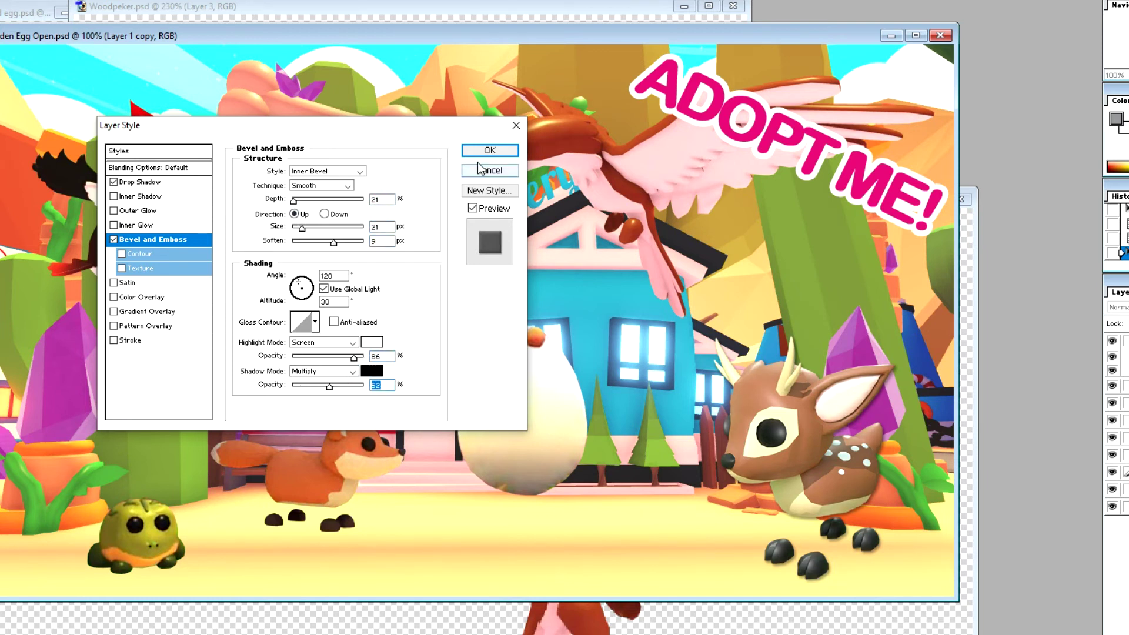
click(490, 150)
- Copy the egg's layer style and paste it onto the fox and hawk layers
right_click(1120, 454)
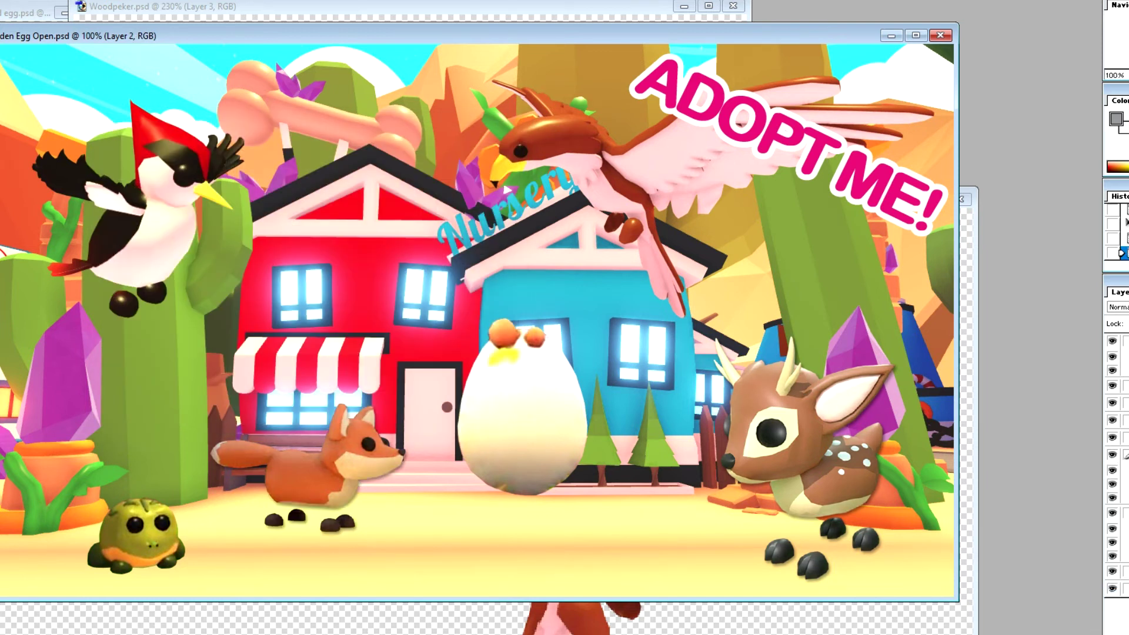
click(1120, 419)
right_click(1120, 420)
click(1122, 560)
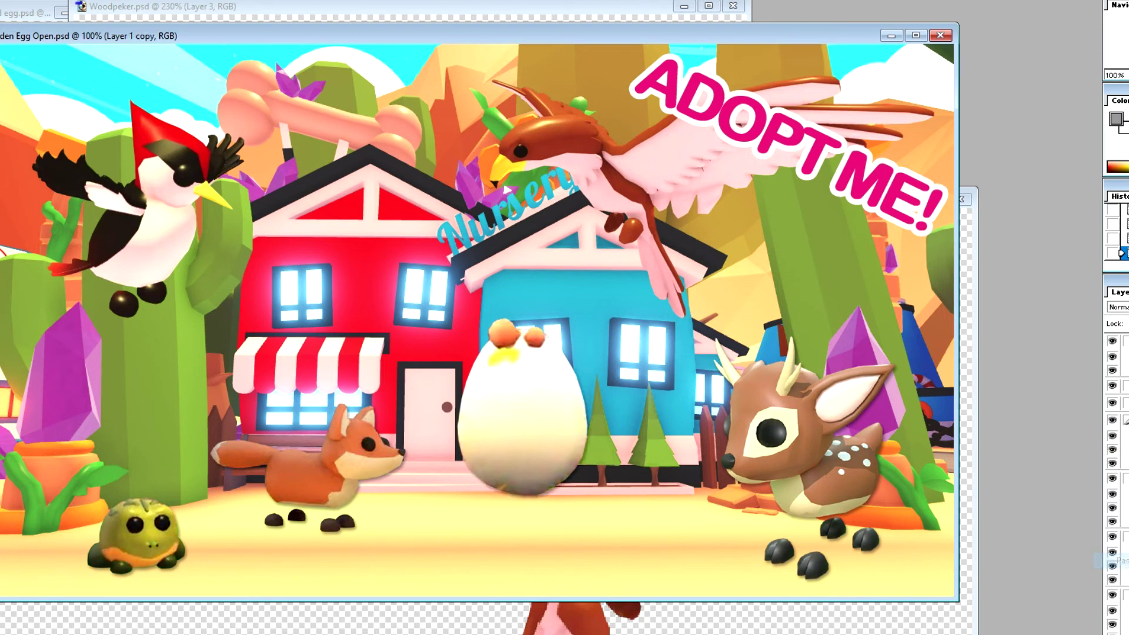
click(1120, 387)
right_click(1120, 386)
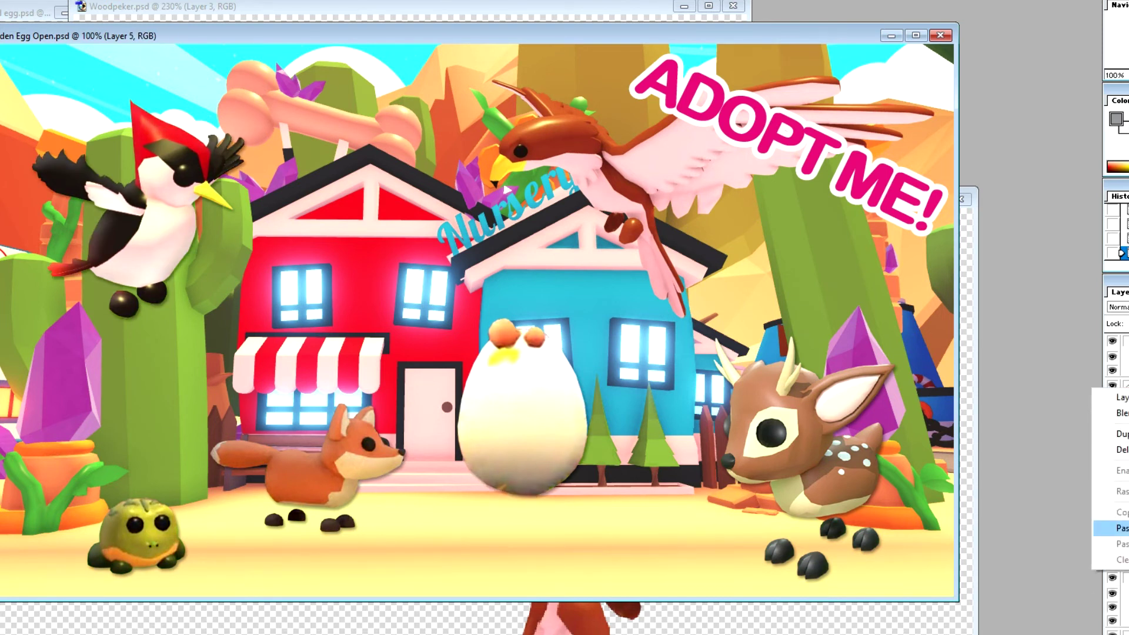
click(1120, 527)
- Leave the background's blending options unchanged and nudge the egg slightly right
click(1120, 435)
click(35, 18)
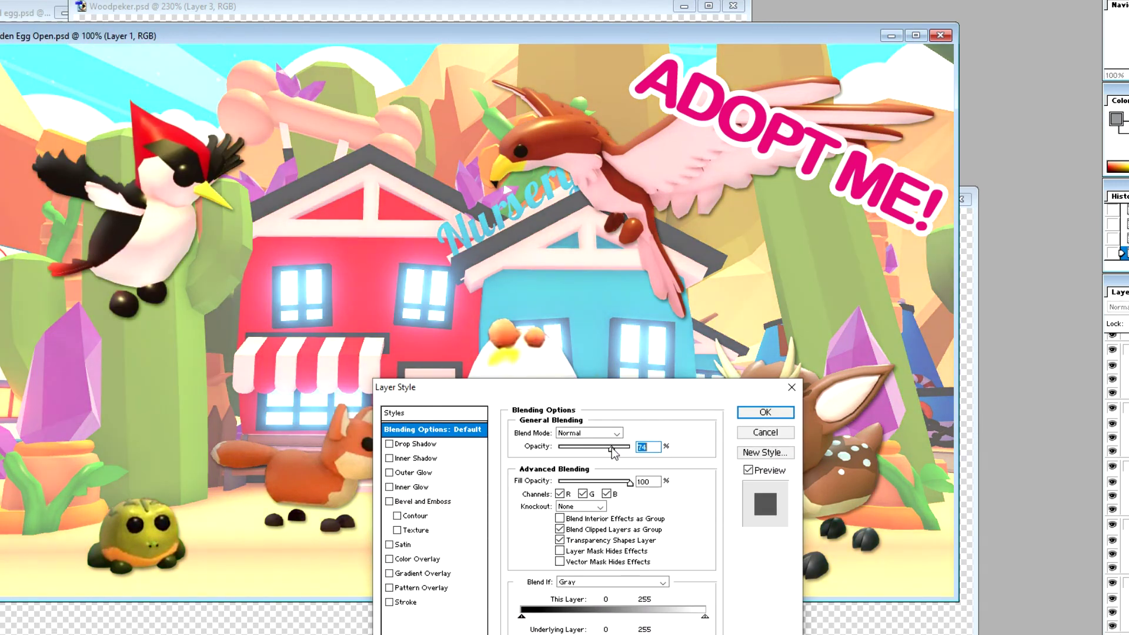
key(Return)
drag(553, 432, 571, 433)
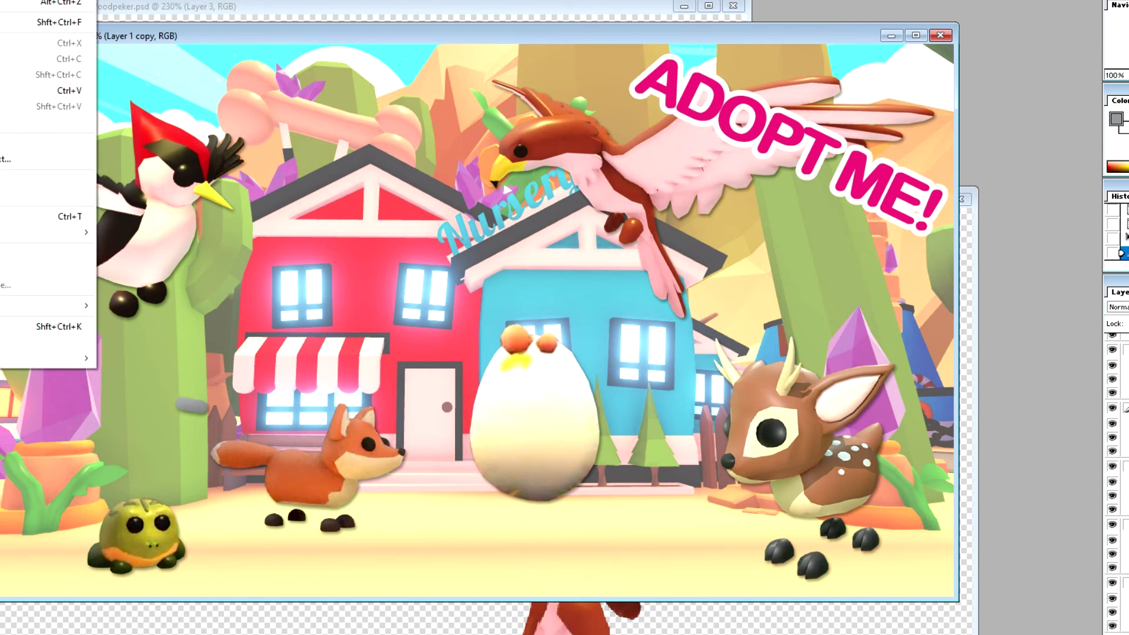
- Paint a trial grey stroke under the egg, then undo it
click(1, 165)
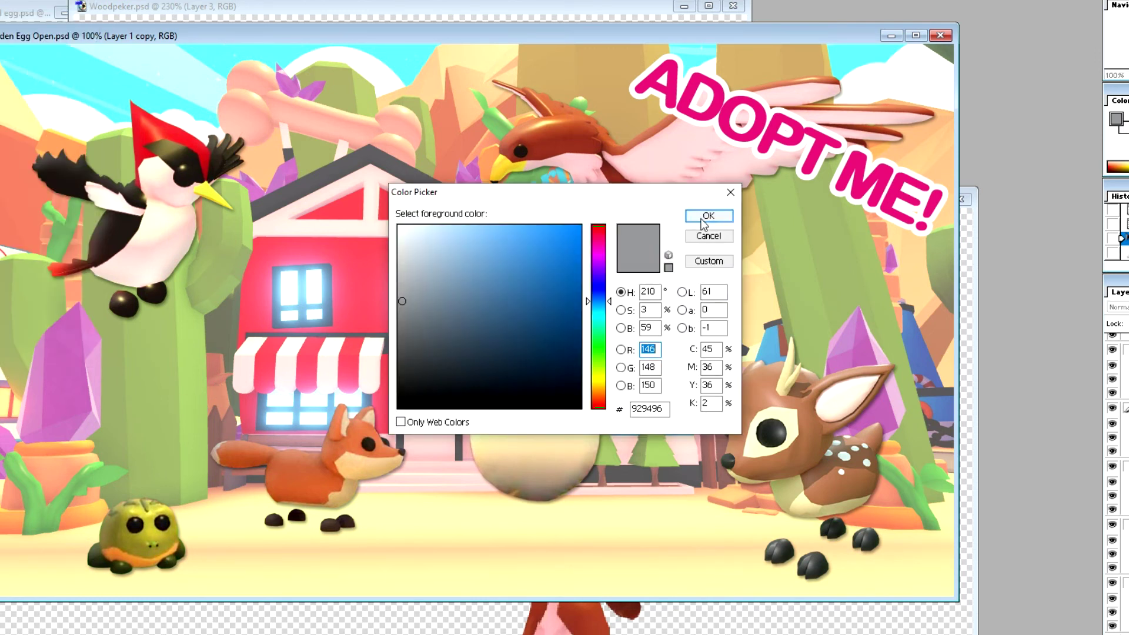
click(709, 215)
drag(534, 551, 557, 551)
key(ctrl+z)
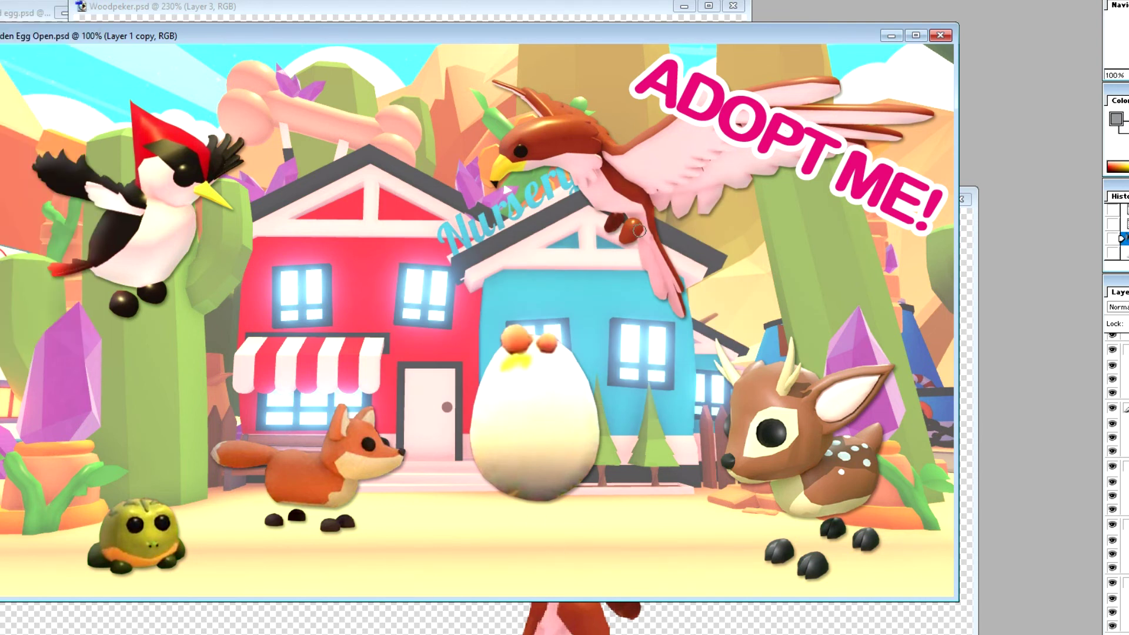
key(ctrl+z)
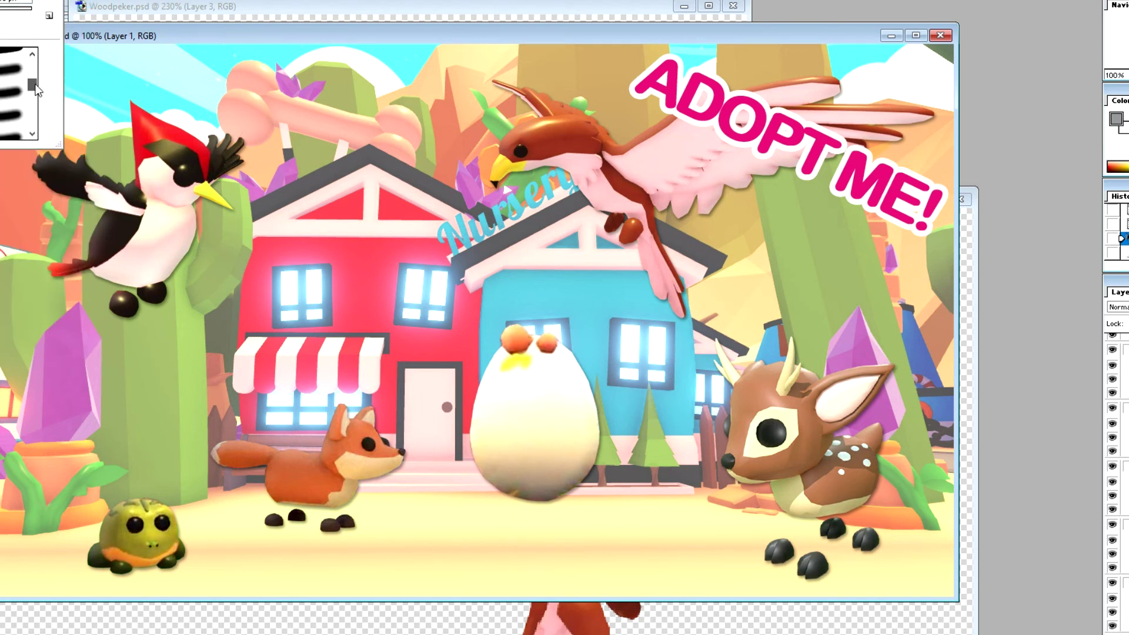
mouse_move(33, 86)
mouse_down()
mouse_move(33, 99)
mouse_move(33, 87)
mouse_up()
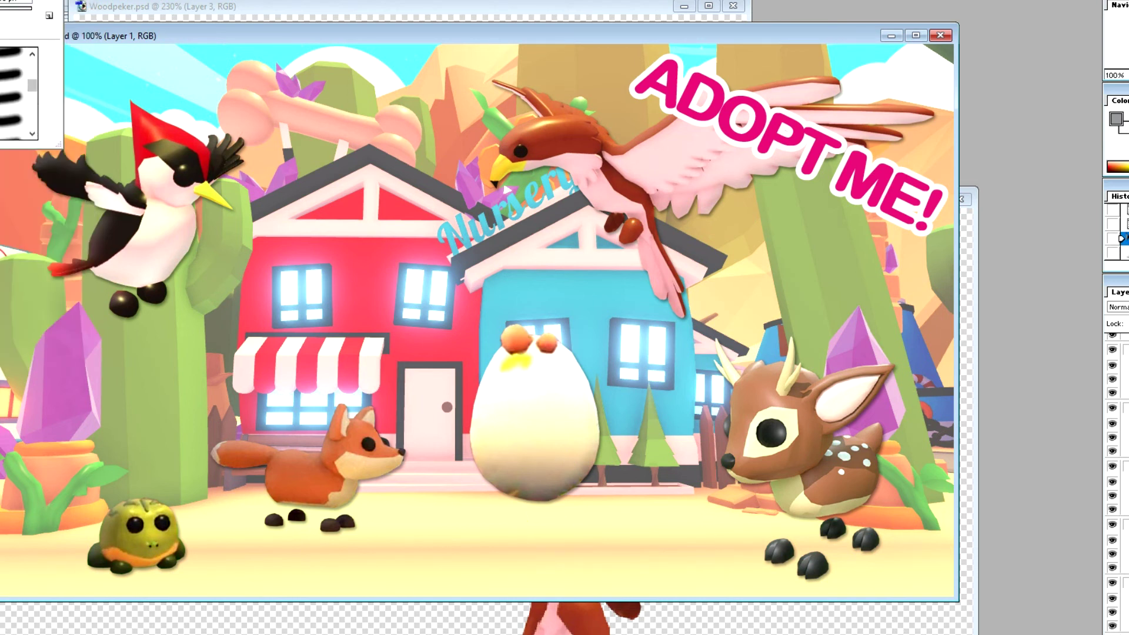
- Paint a dark shadow beneath the egg with a soft black brush
click(41, 3)
click(64, 1)
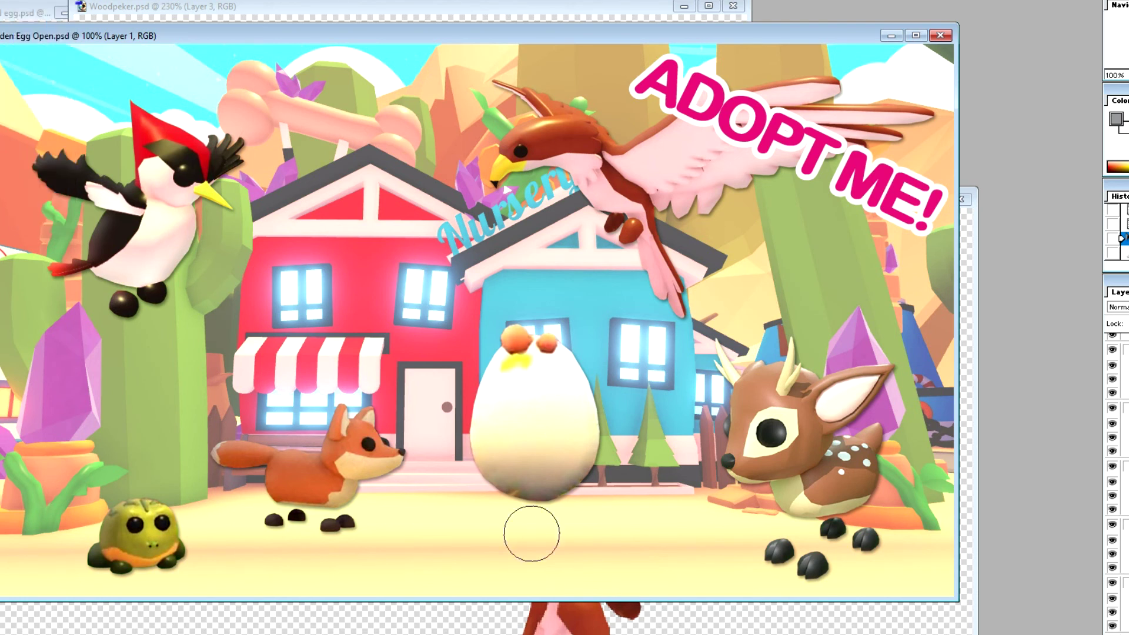
click(18, 2)
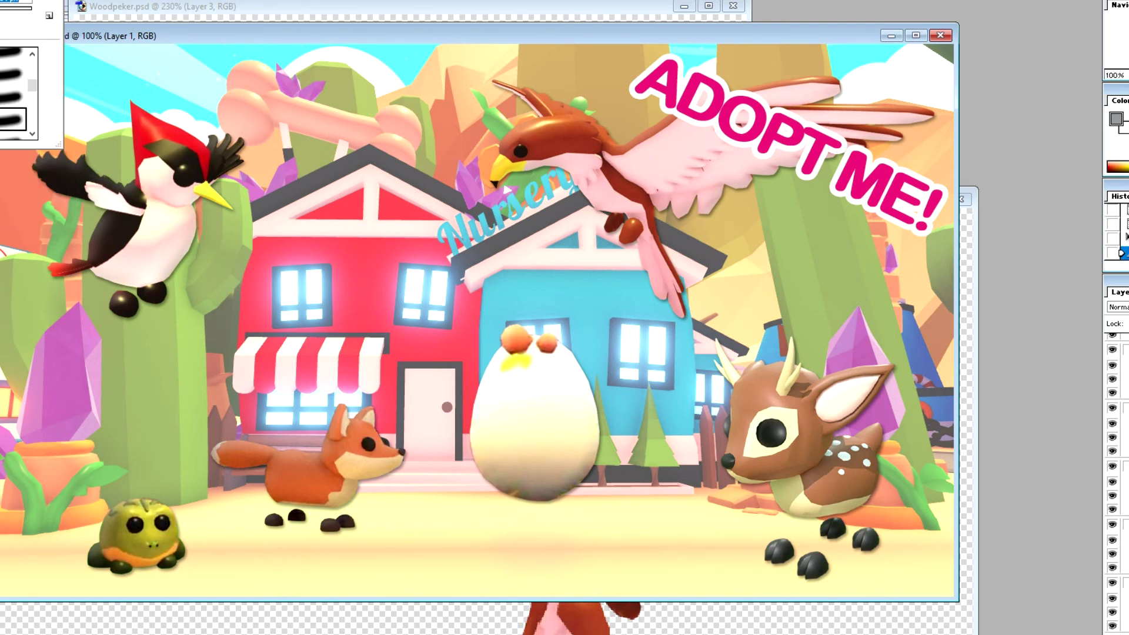
click(532, 547)
click(1115, 118)
click(709, 219)
mouse_move(544, 551)
mouse_down()
mouse_move(532, 548)
mouse_move(562, 547)
mouse_up()
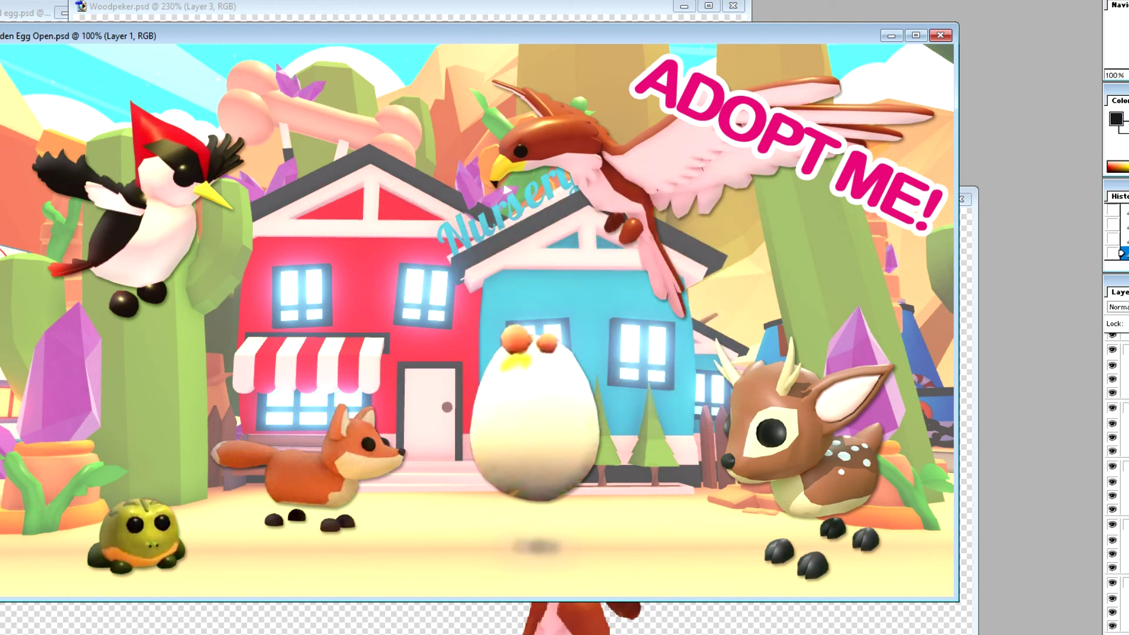
- Sample the sand colour FFD096 and paint over the shadow to soften it
click(1116, 118)
click(395, 323)
click(710, 216)
click(1116, 118)
click(618, 538)
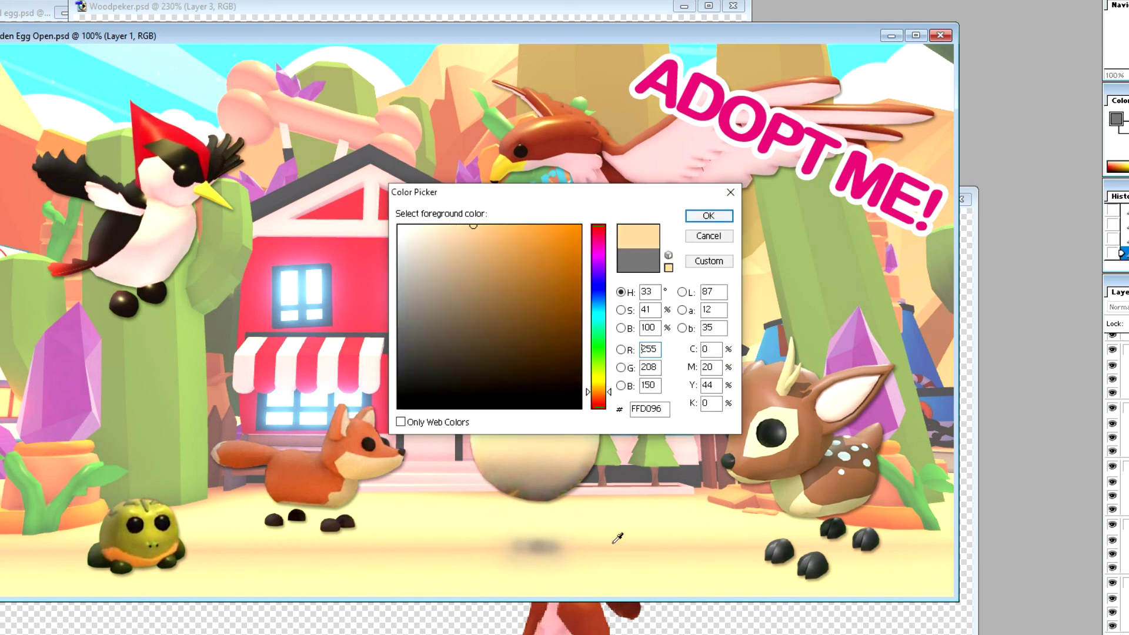
key(Return)
drag(496, 552, 569, 550)
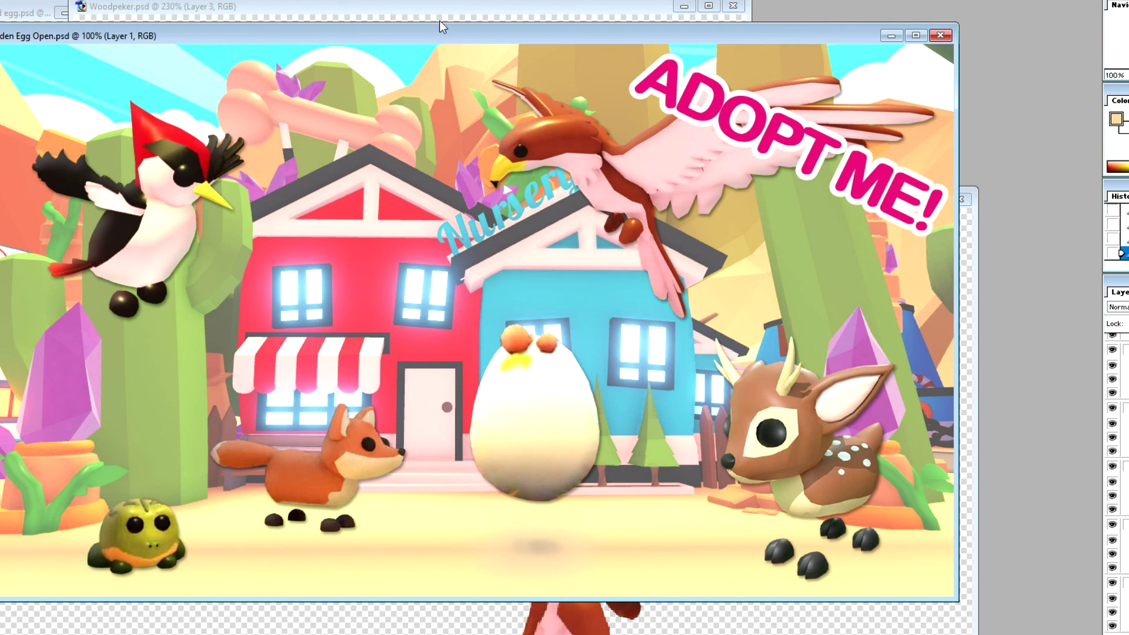